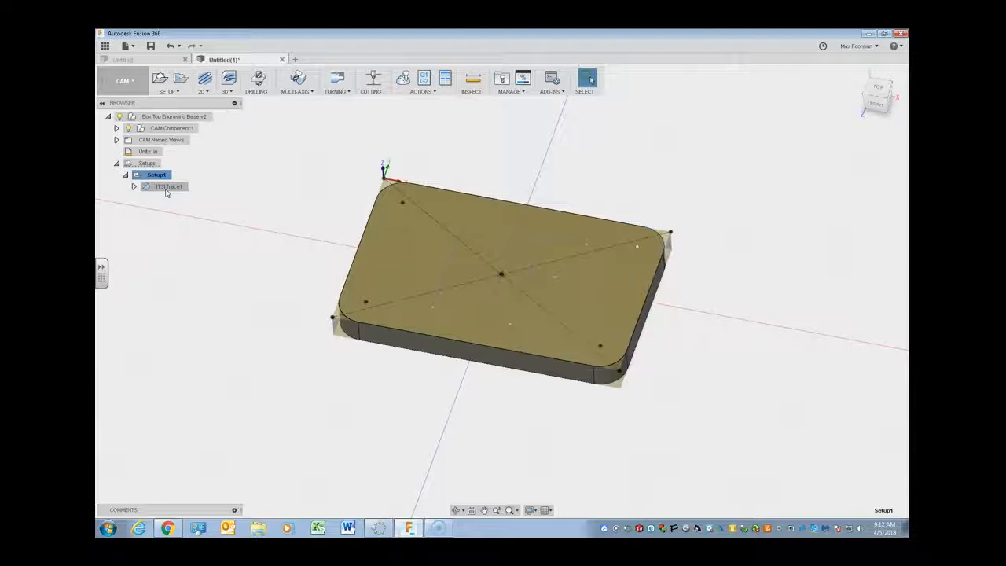
- Simulate the Setup1 toolpath with the stock displayed, play the engraving cut through, and close the simulation
right_click(163, 174)
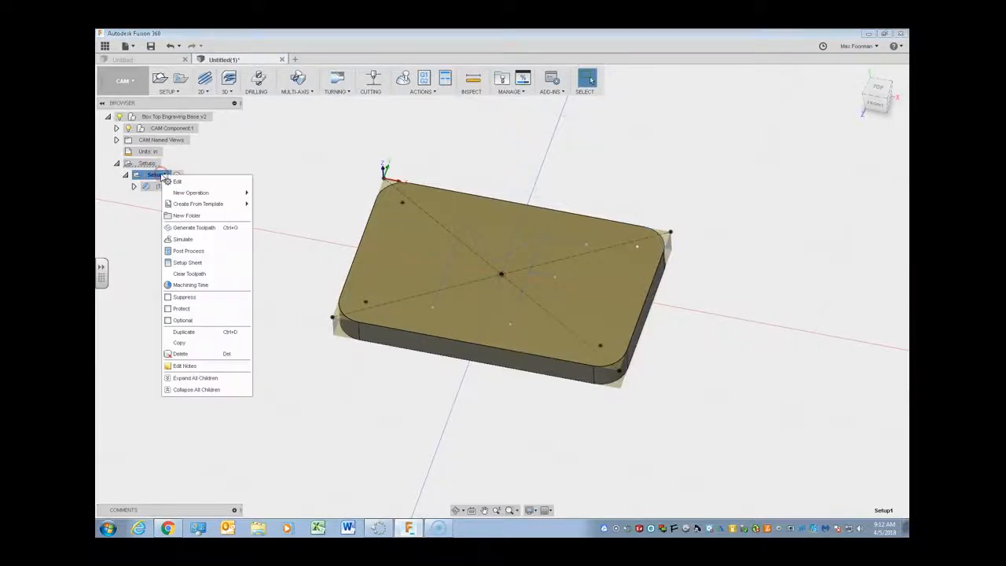
click(198, 240)
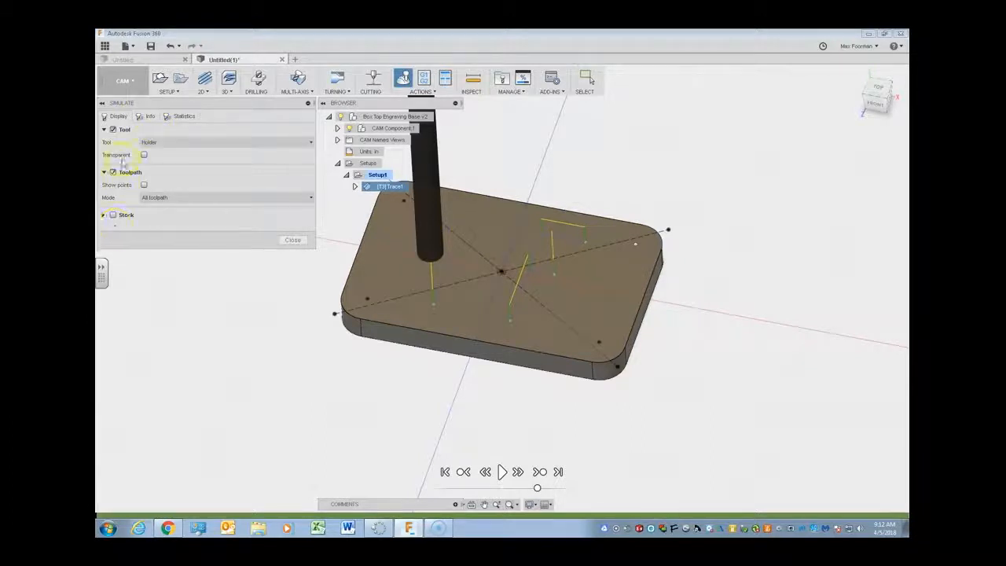
click(113, 215)
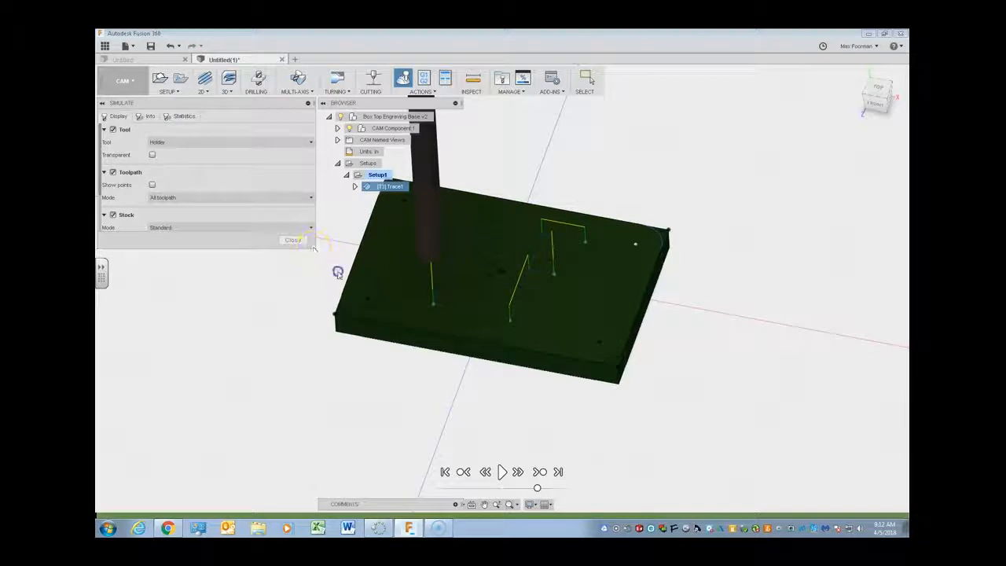
click(503, 473)
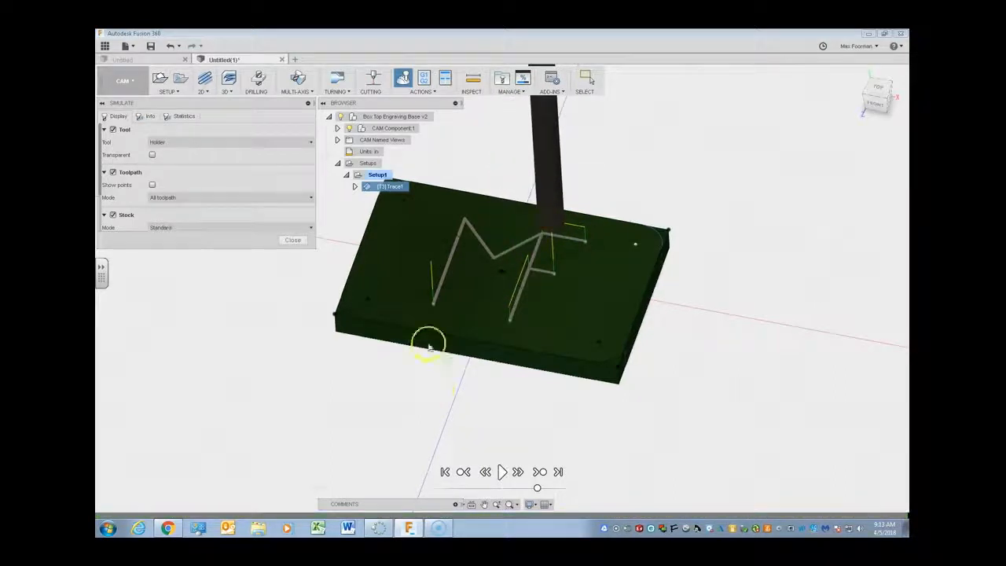
shift+middle_drag(477, 274, 380, 294)
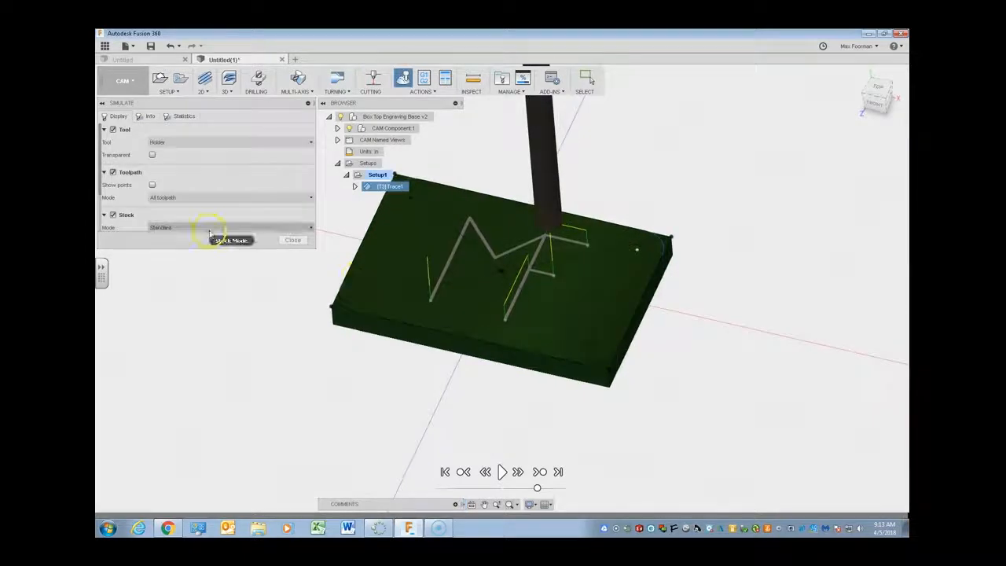
click(290, 240)
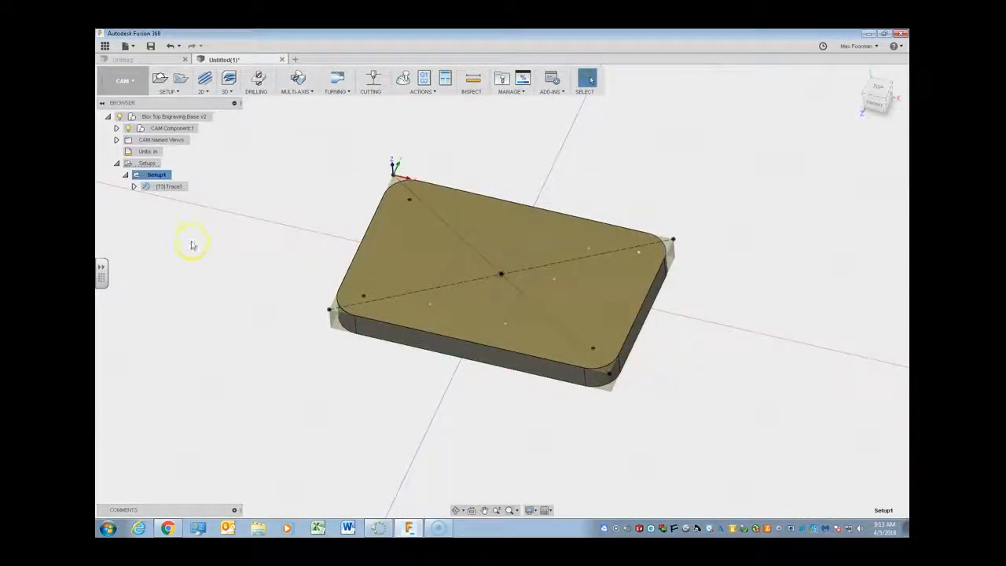
right_click(159, 176)
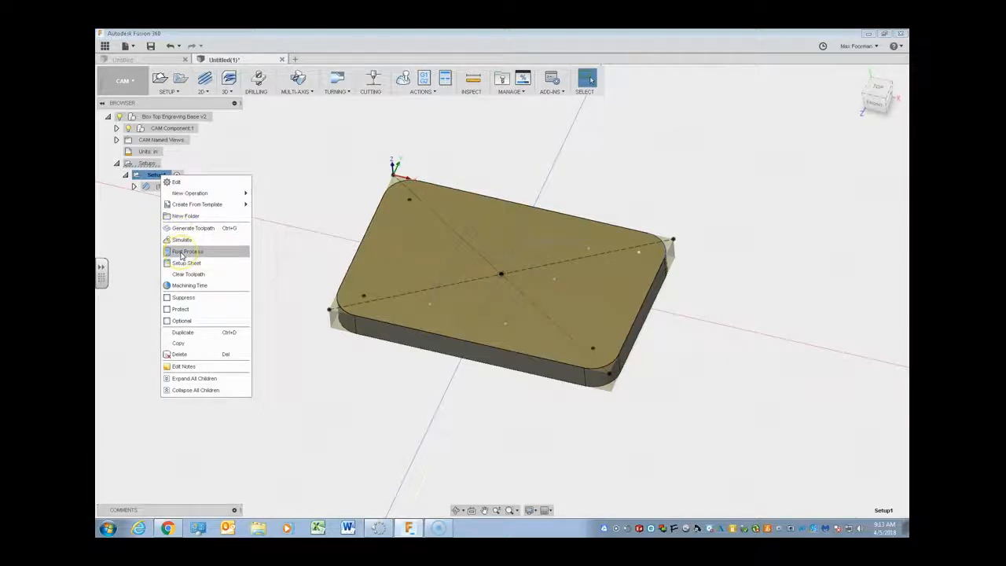
click(279, 182)
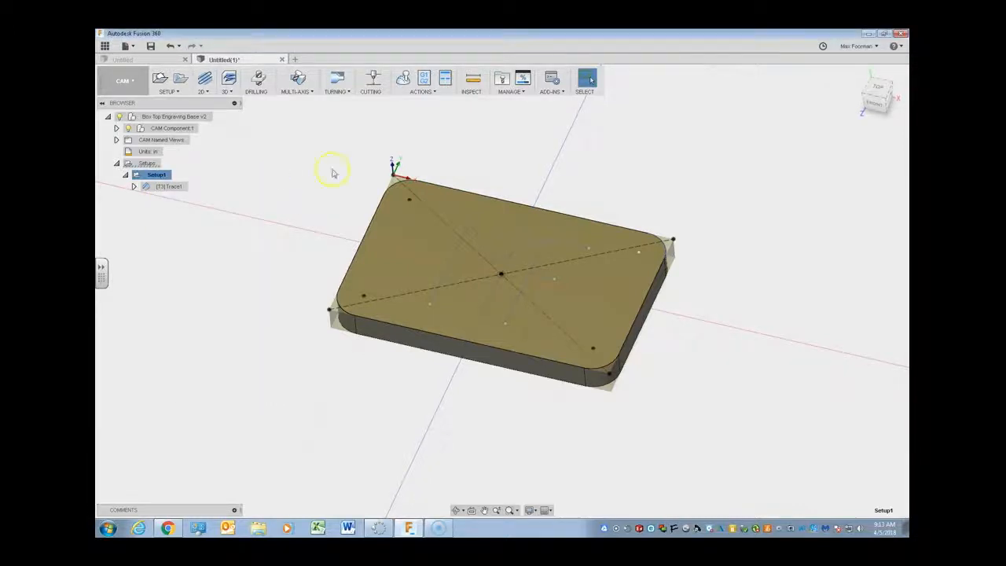
click(423, 82)
click(157, 176)
click(163, 187)
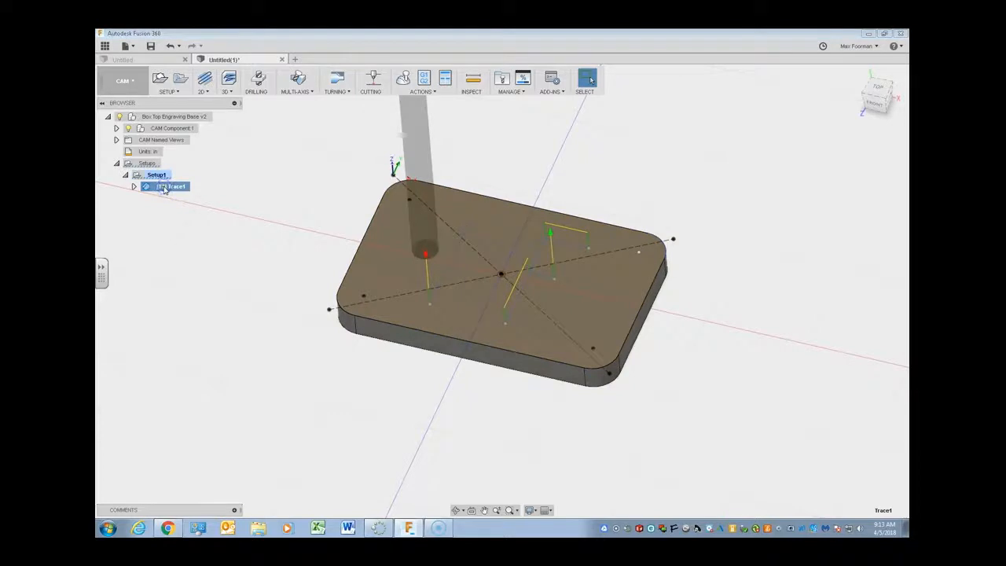
right_click(163, 189)
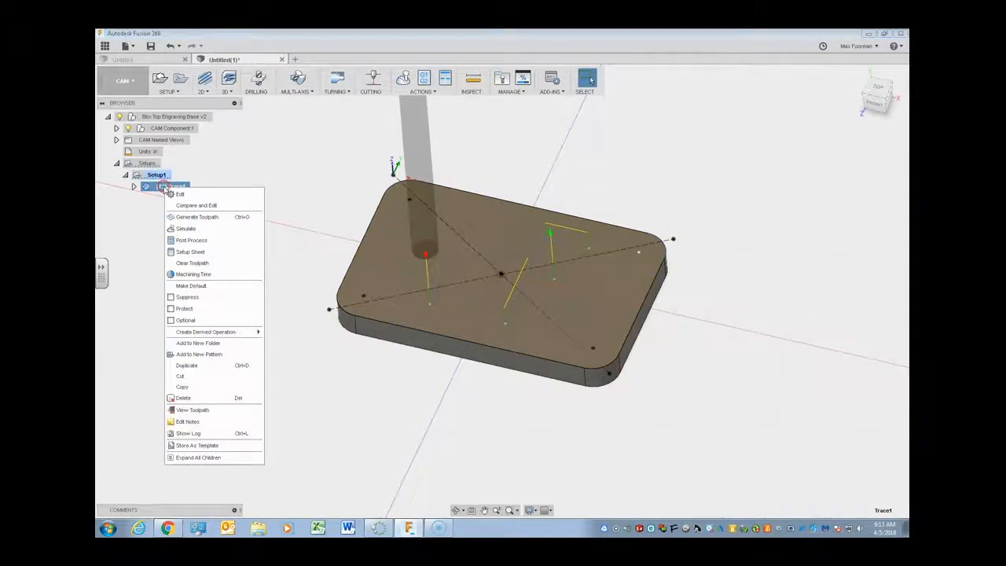
click(186, 242)
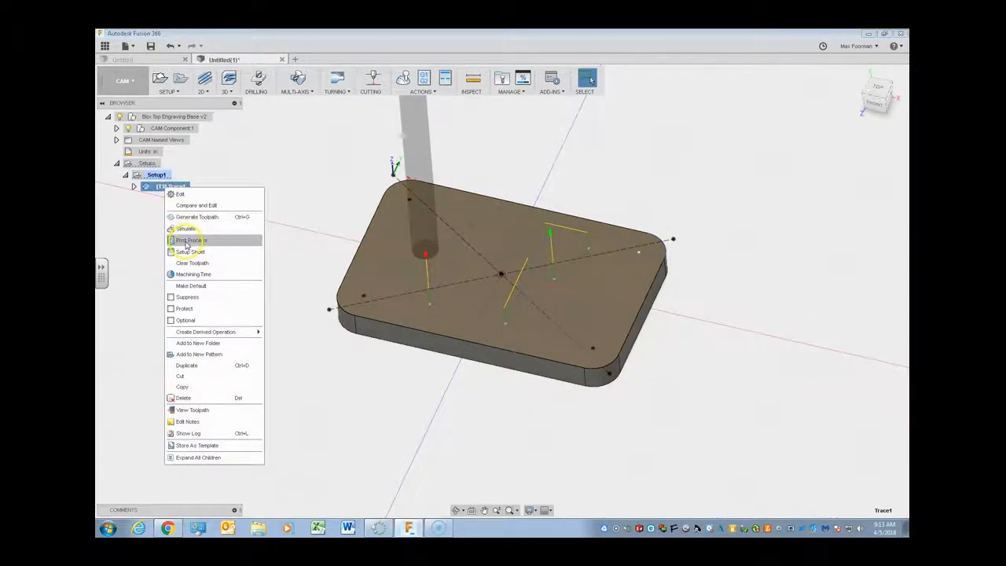
click(171, 188)
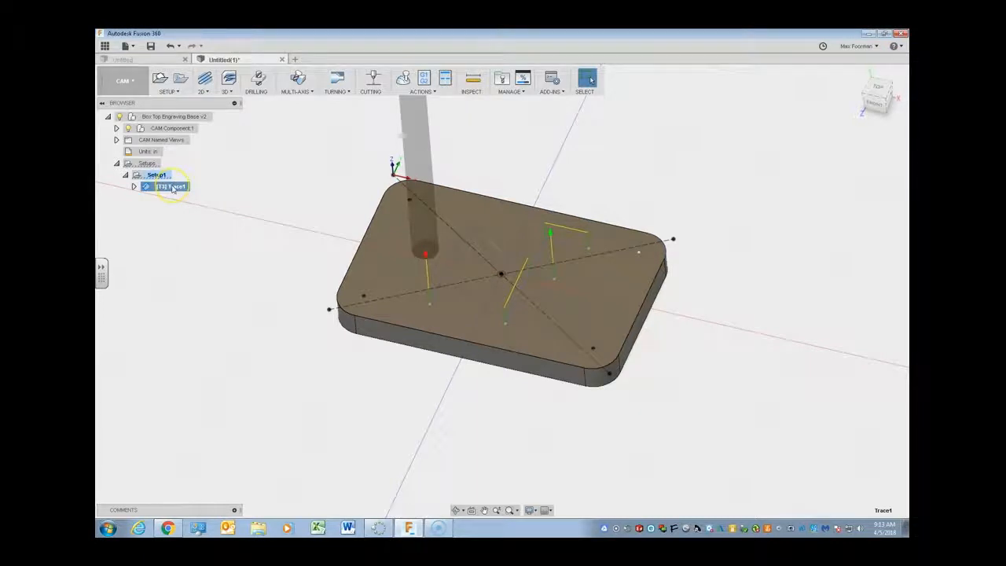
- Open the post-processing settings for Setup1
click(161, 175)
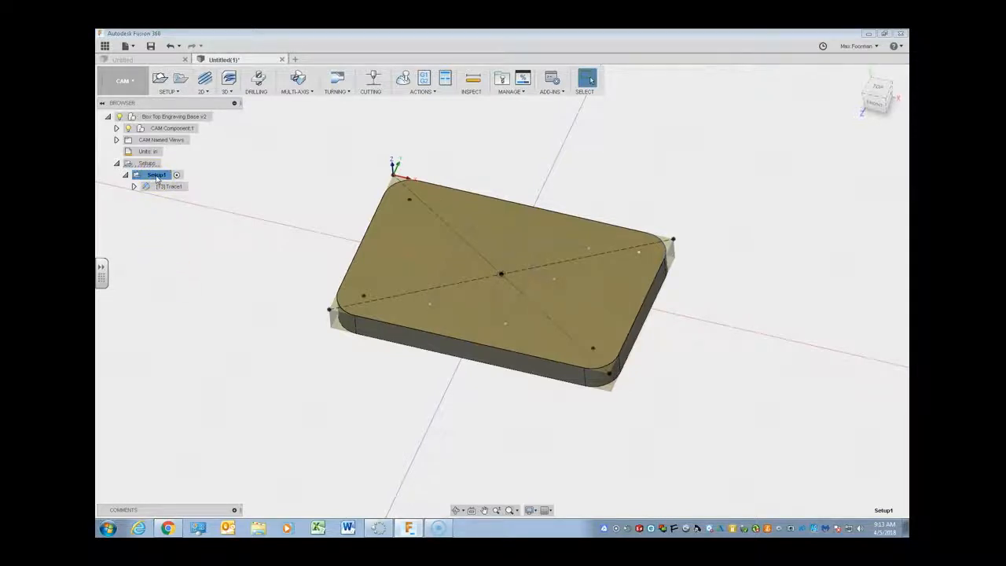
right_click(156, 179)
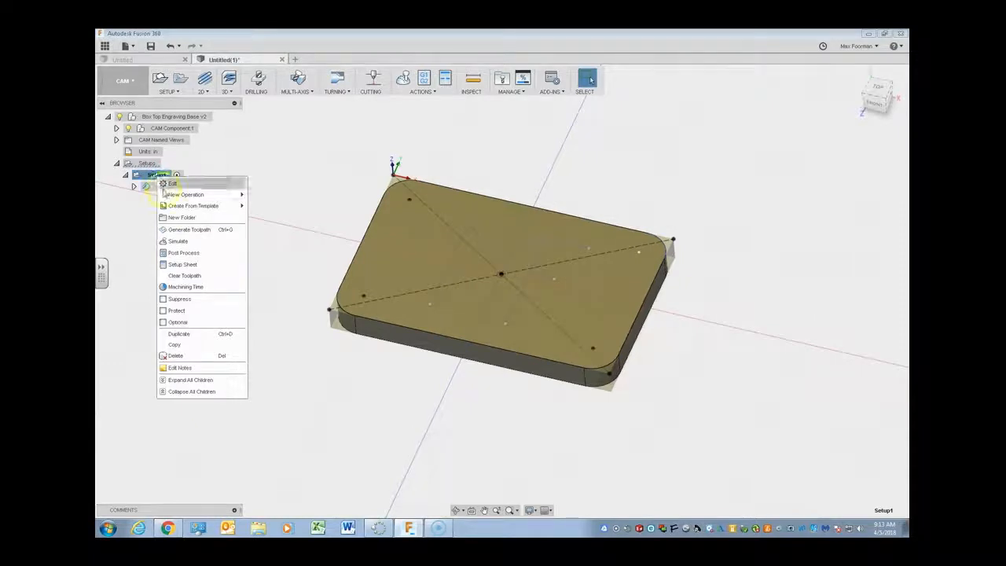
click(181, 253)
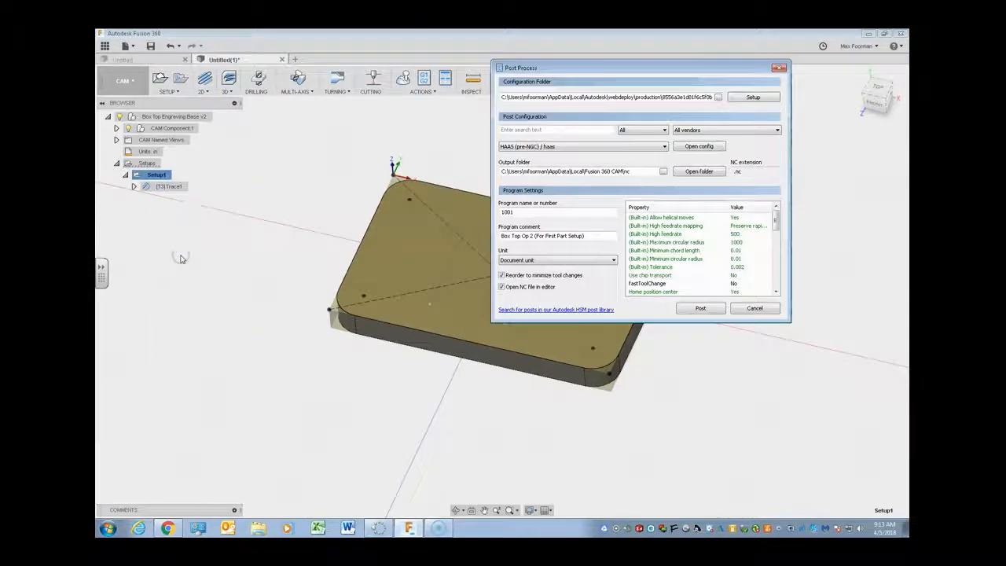
drag(581, 66, 605, 156)
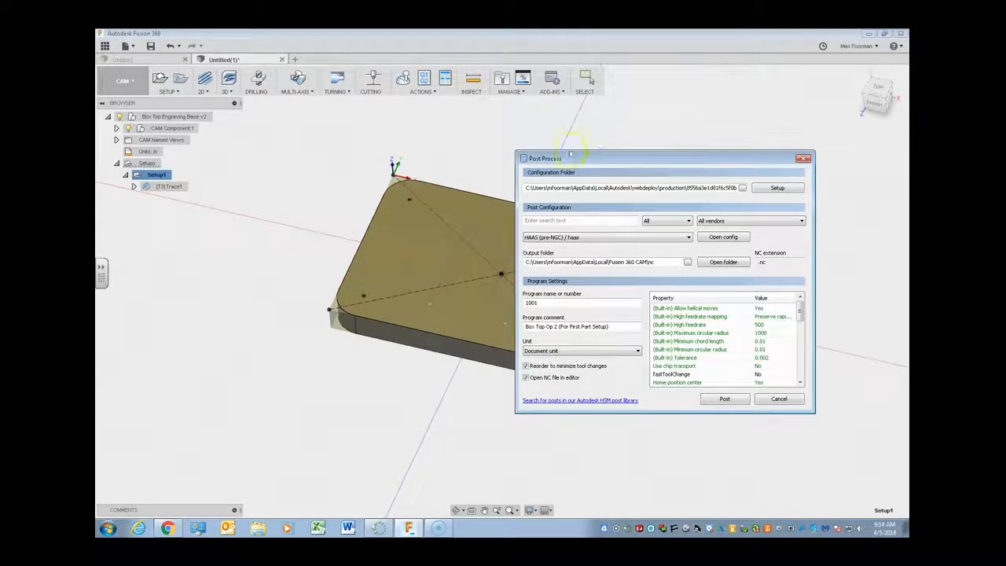
- Set the post configuration to Acramatic / acramatic
click(573, 236)
scroll(581, 245, up, 4)
scroll(581, 246, up, 9)
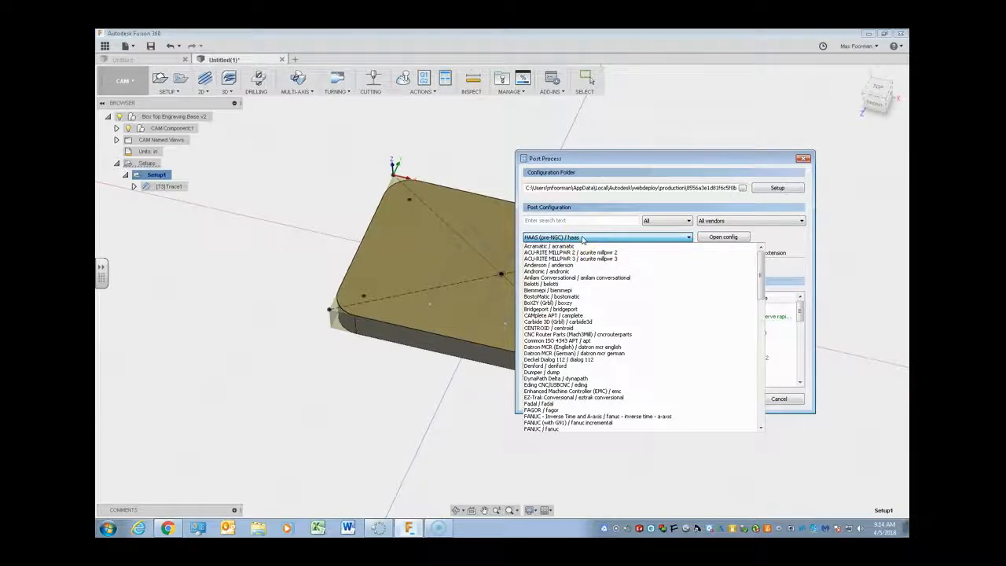
click(550, 246)
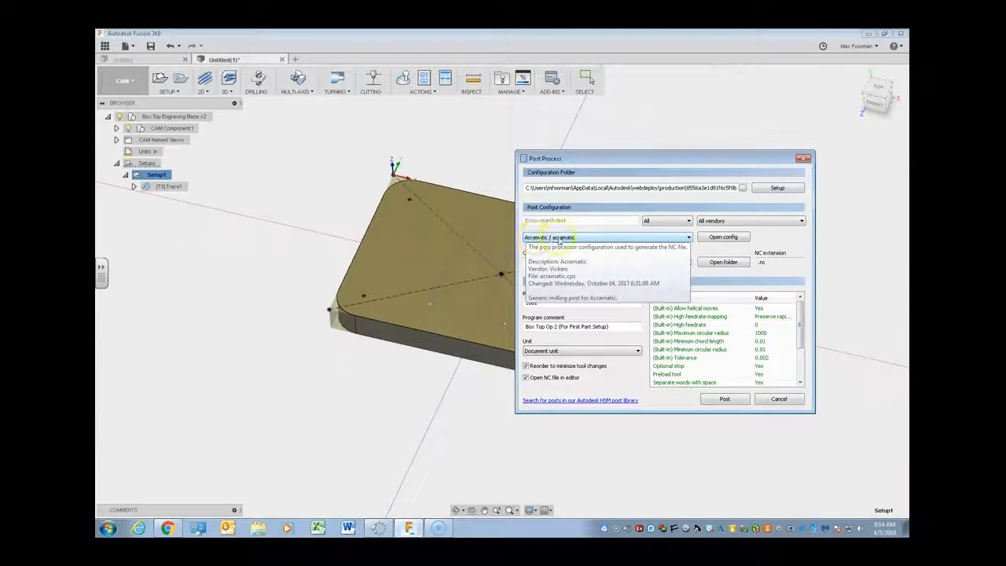
click(527, 242)
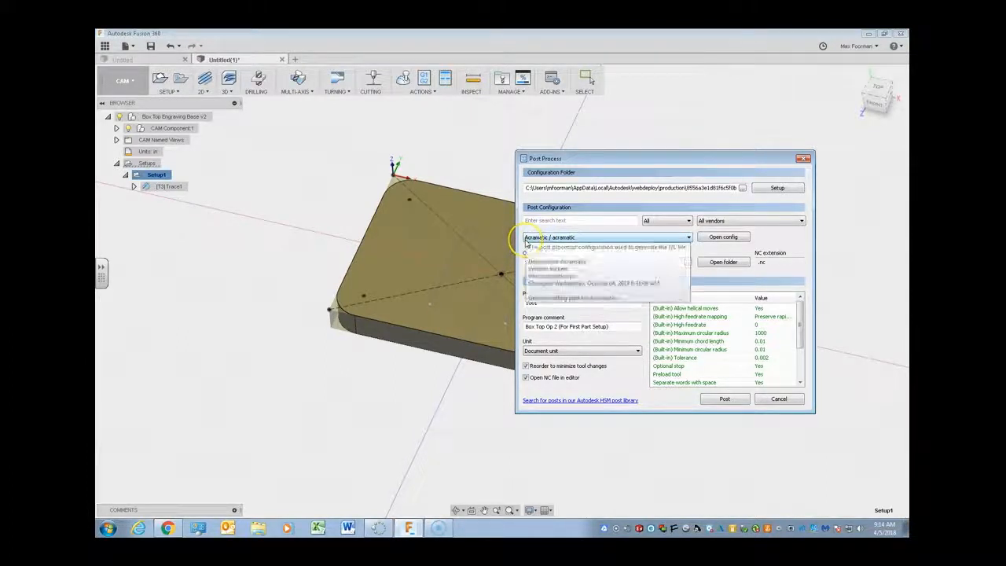
click(549, 239)
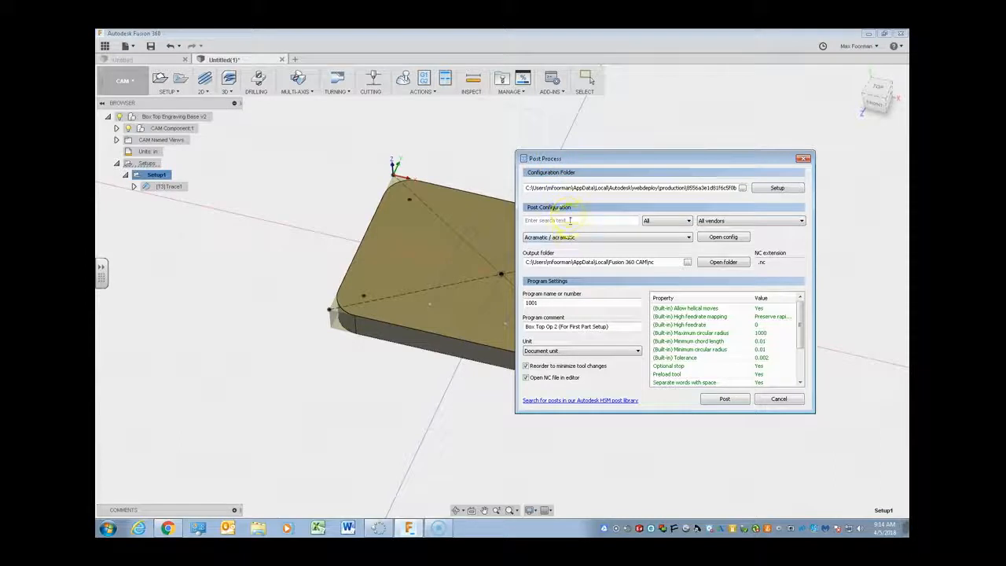
- Choose HAAS (pre-NGC) / haas as the post configuration
click(572, 238)
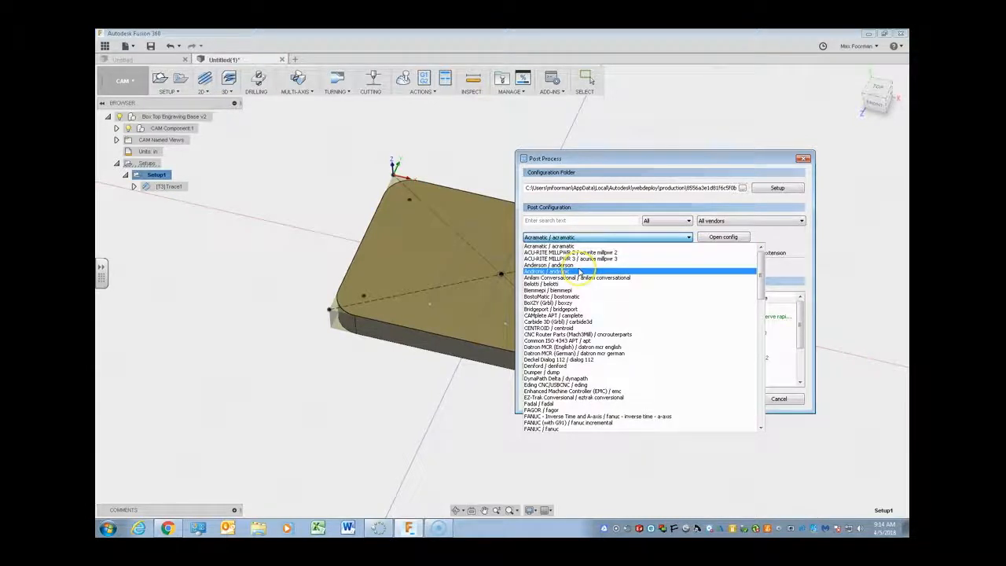
scroll(579, 272, down, 1)
scroll(579, 271, down, 7)
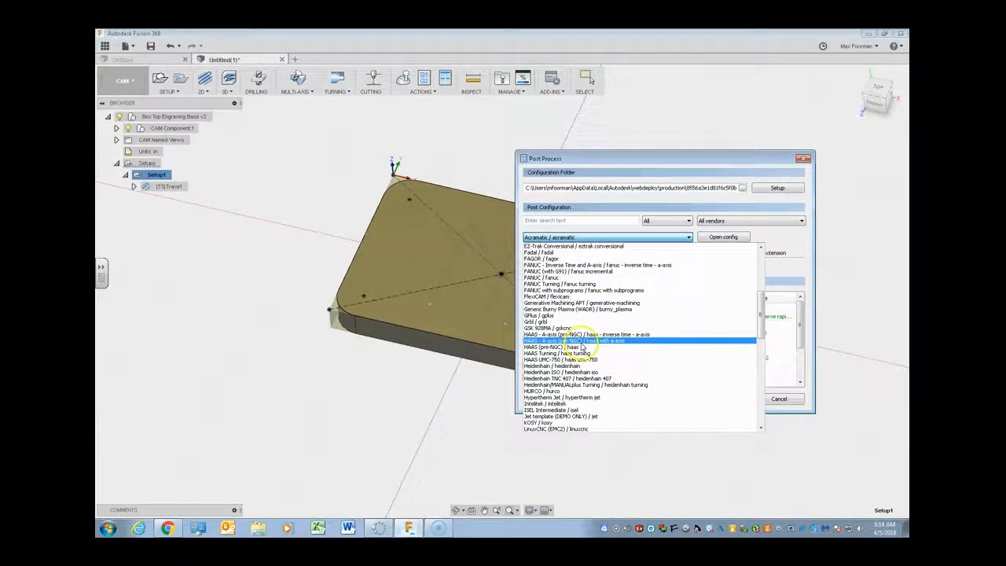
scroll(582, 348, down, 3)
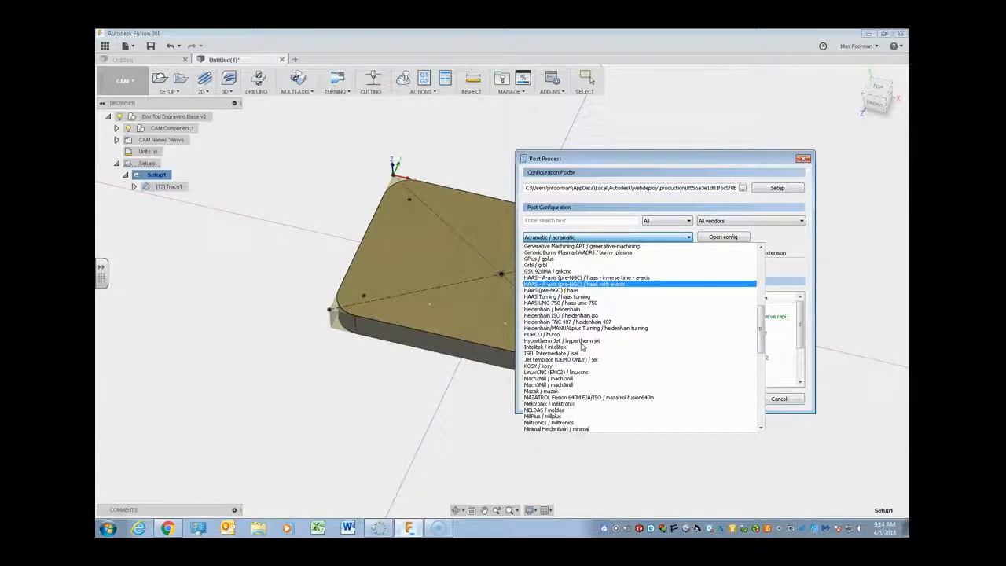
click(594, 292)
scroll(596, 294, up, 15)
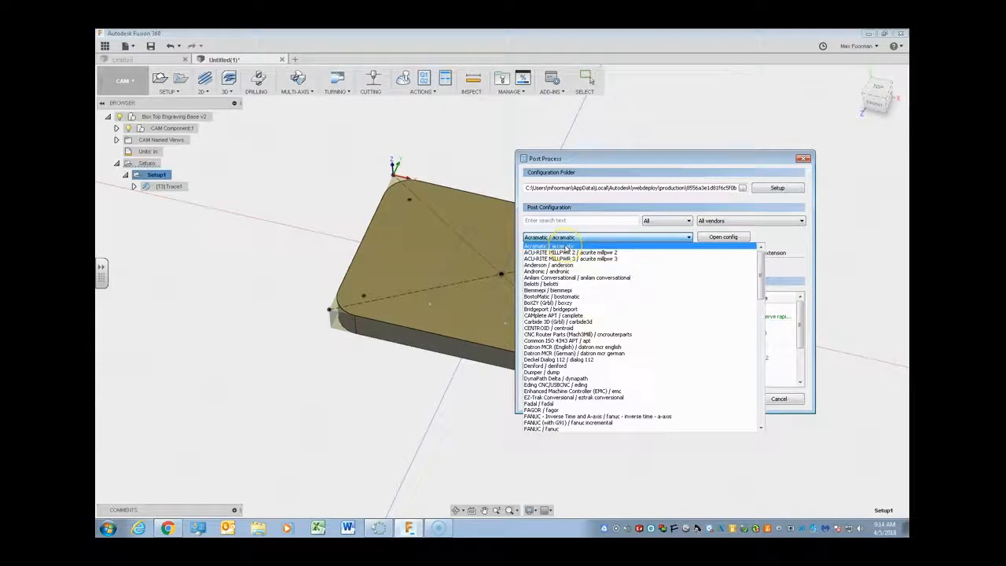
scroll(572, 271, down, 1)
scroll(572, 275, down, 5)
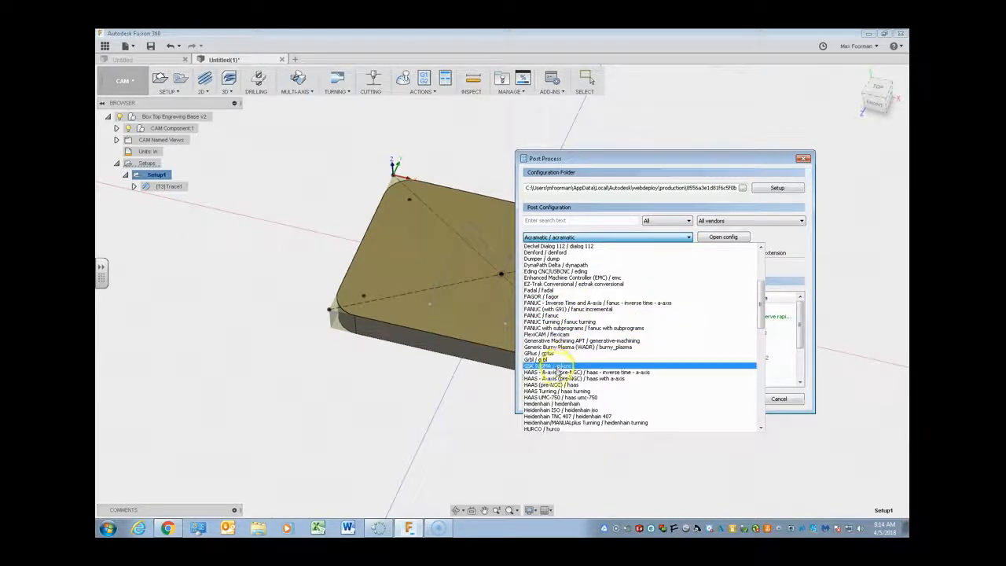
scroll(564, 375, down, 1)
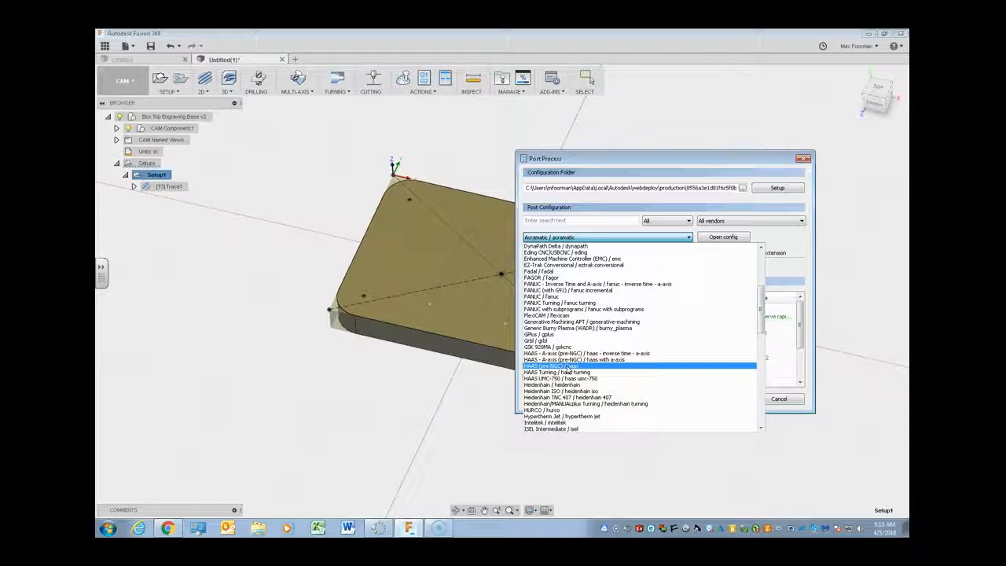
click(568, 367)
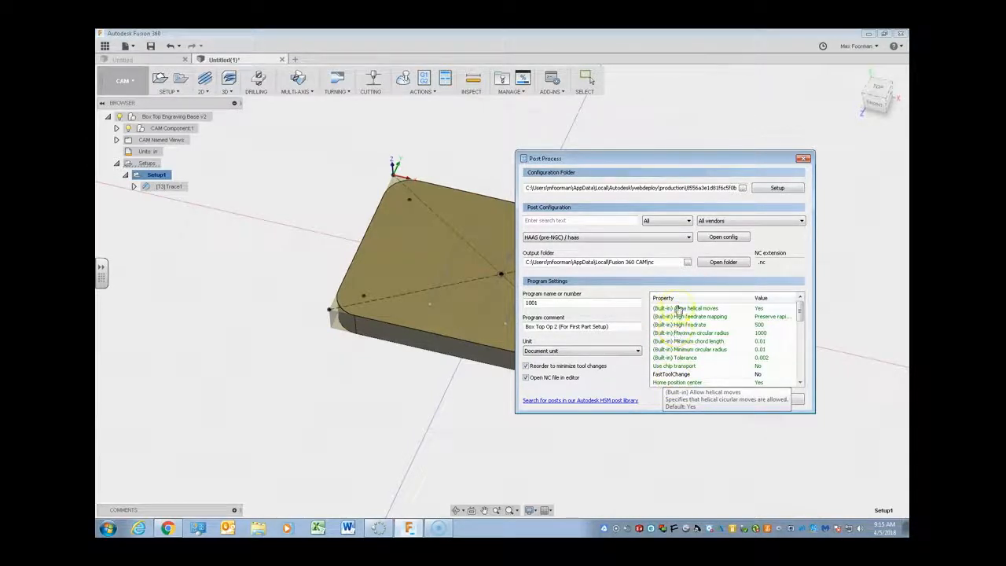
- Replace the program name or number with 0405
click(617, 303)
double_click(618, 303)
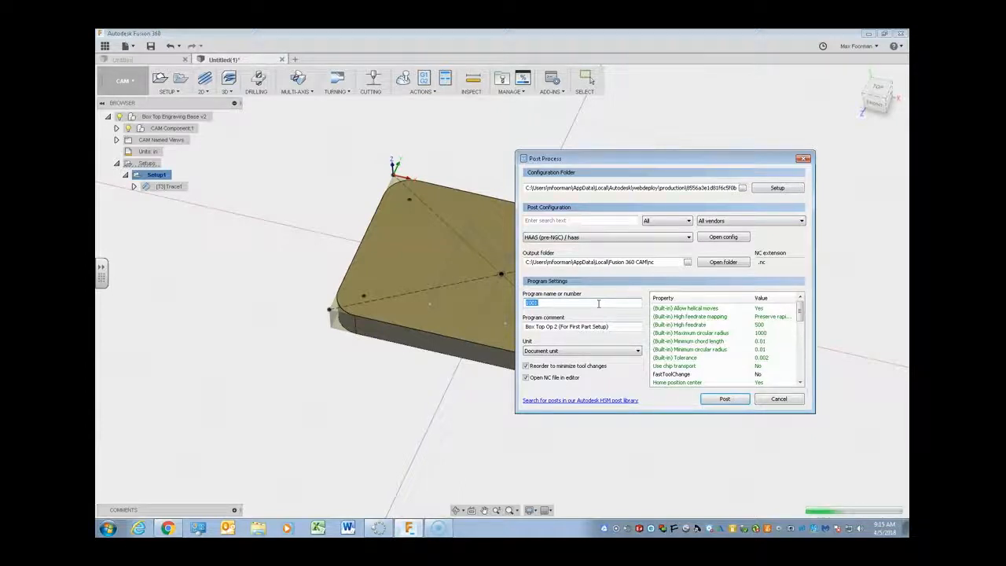
key(BackSpace)
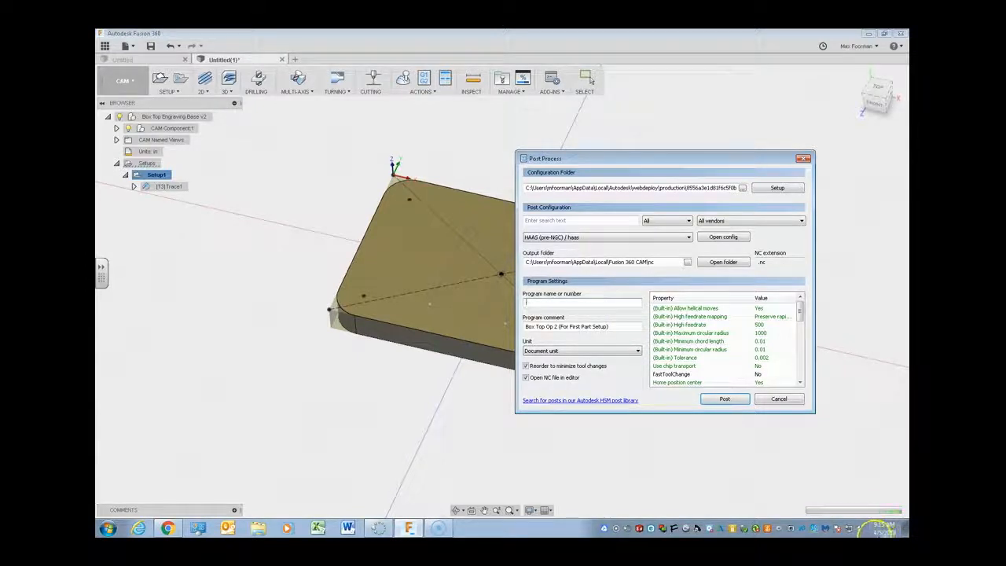
mouse_move(868, 530)
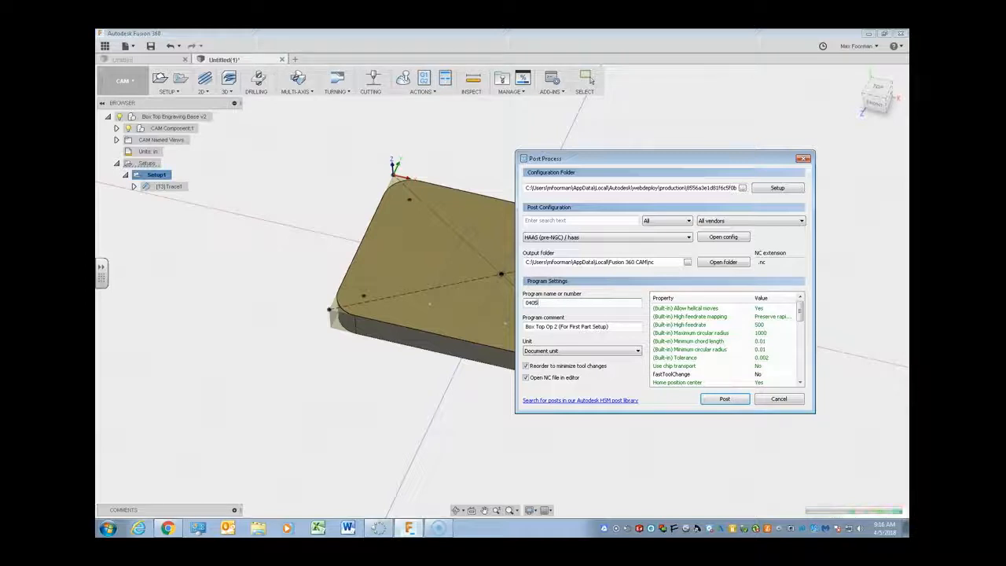
- Replace the program comment with "MF engraving"
click(582, 327)
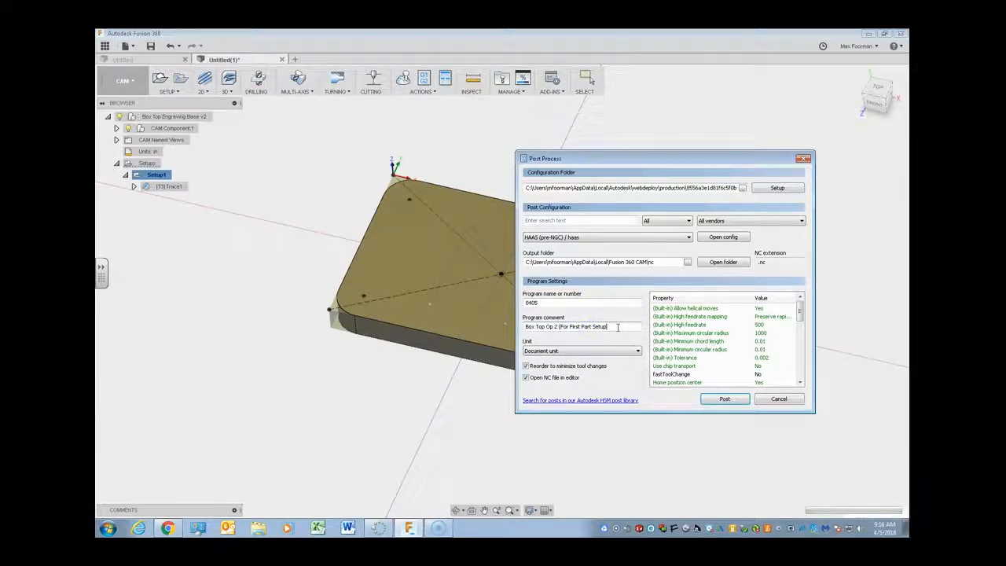
key(BackSpace)
key(BackSpace)
key(BackSpace)
key(BackSpace)
key(BackSpace)
key(BackSpace)
key(BackSpace)
key(BackSpace)
key(BackSpace)
key(BackSpace)
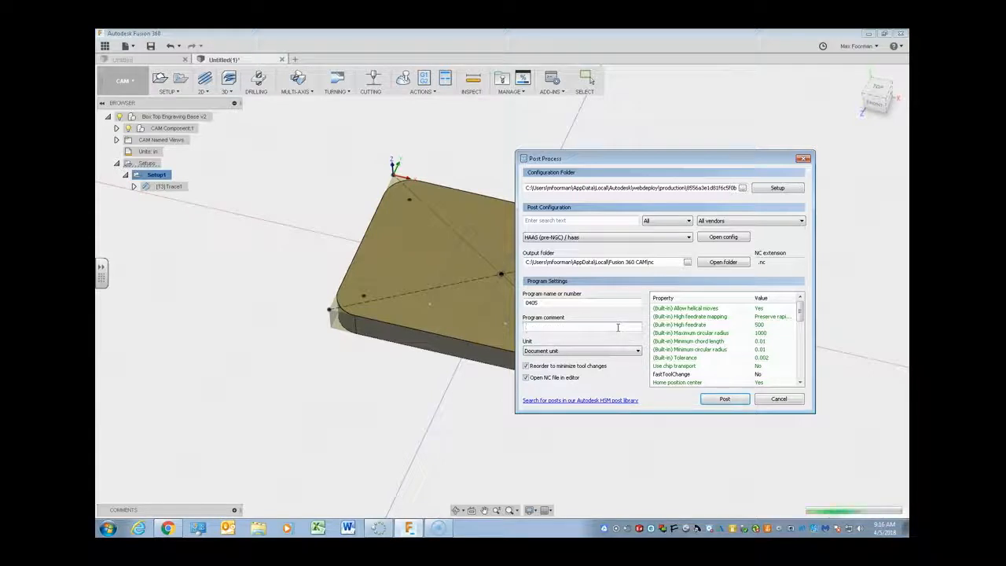
text(mF engraving)
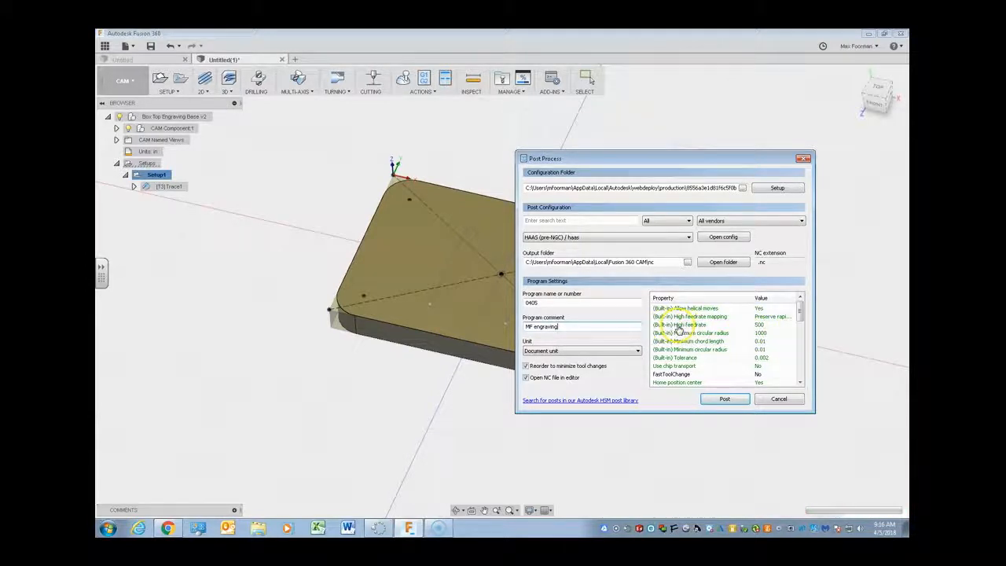
- Set the built-in high feedrate property of the post to 200
double_click(758, 324)
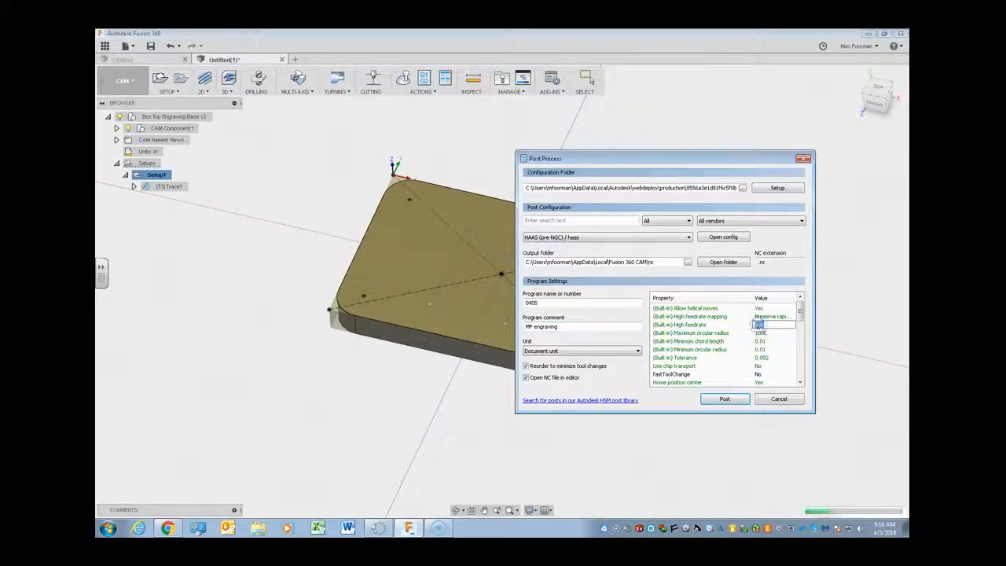
text(200)
click(782, 334)
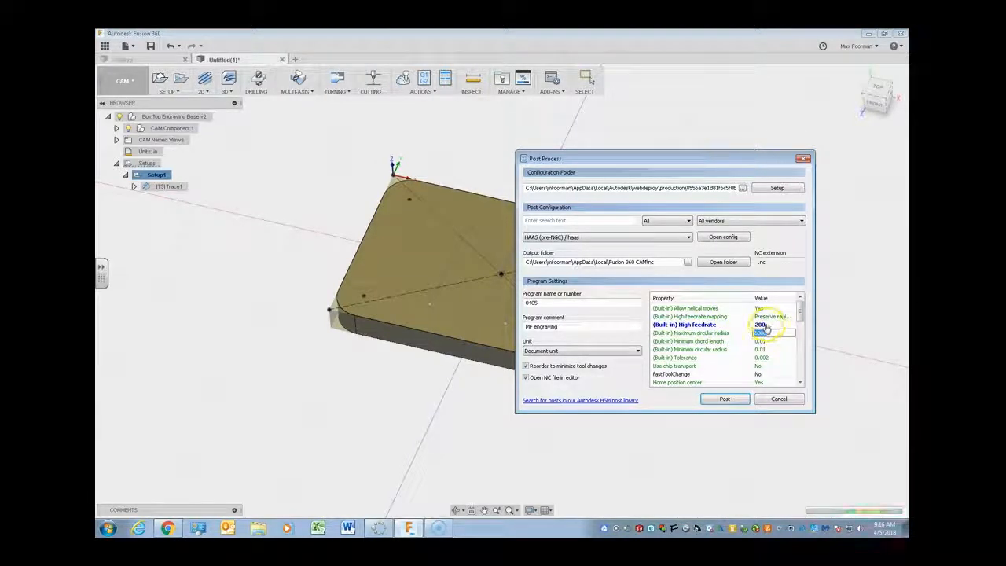
- Set the Preload tool property of the post to No
click(784, 325)
drag(800, 315, 801, 323)
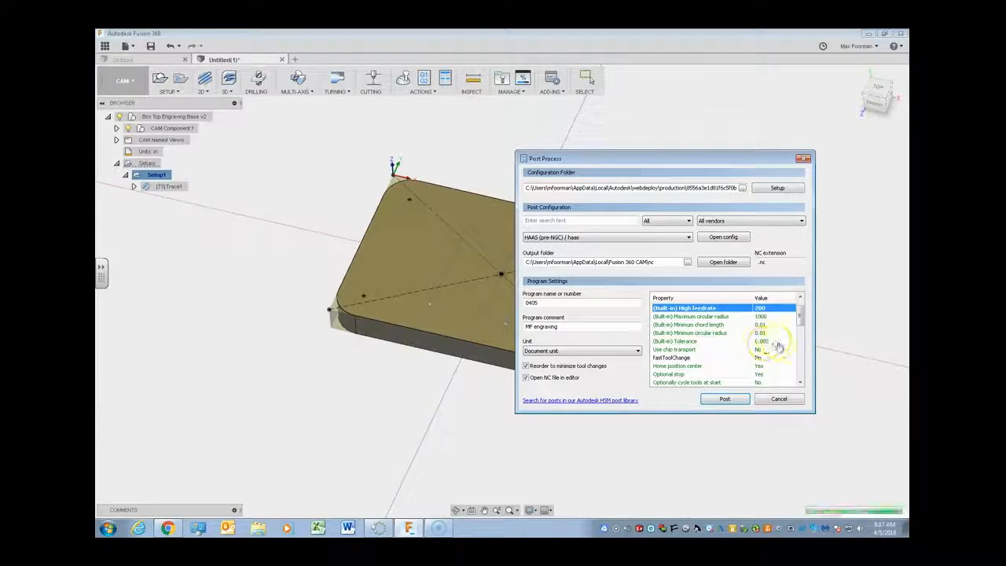
scroll(776, 346, down, 1)
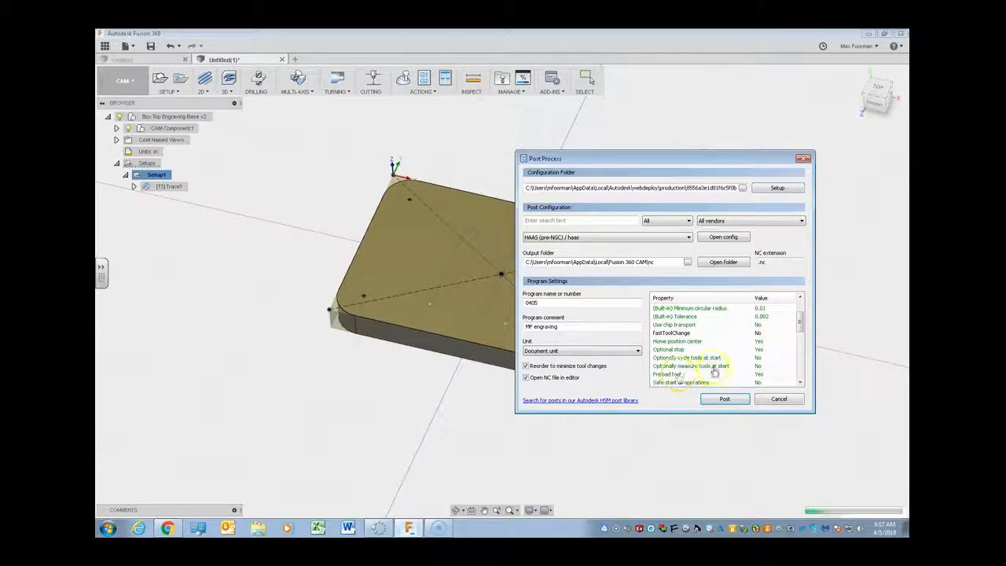
mouse_move(799, 322)
mouse_down()
mouse_move(799, 307)
mouse_move(798, 322)
mouse_up()
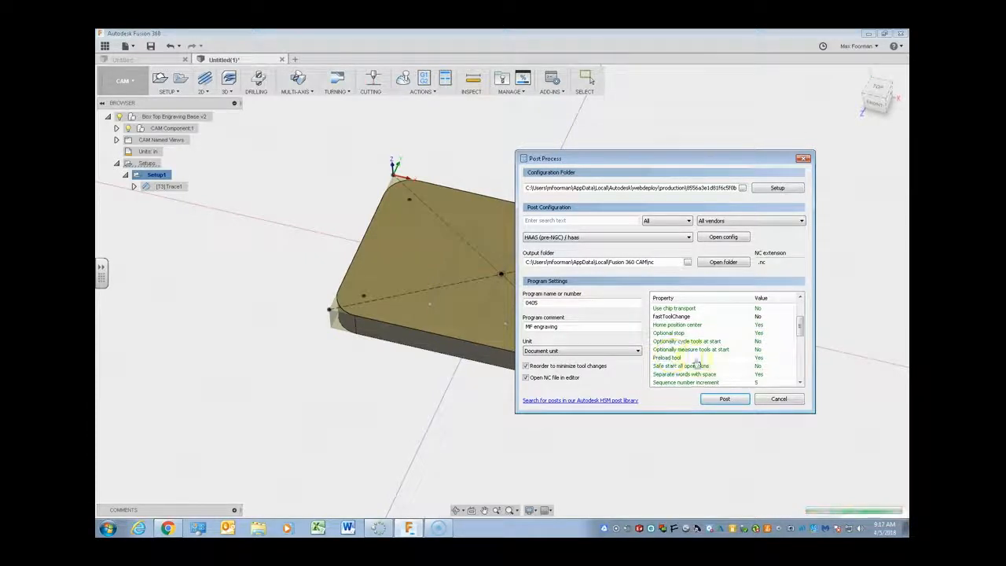
click(766, 359)
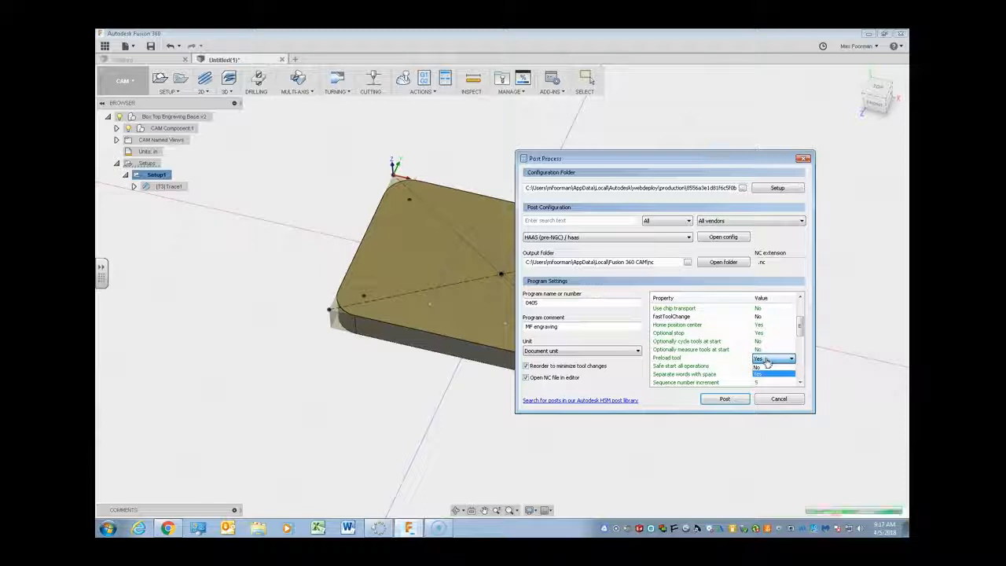
click(758, 367)
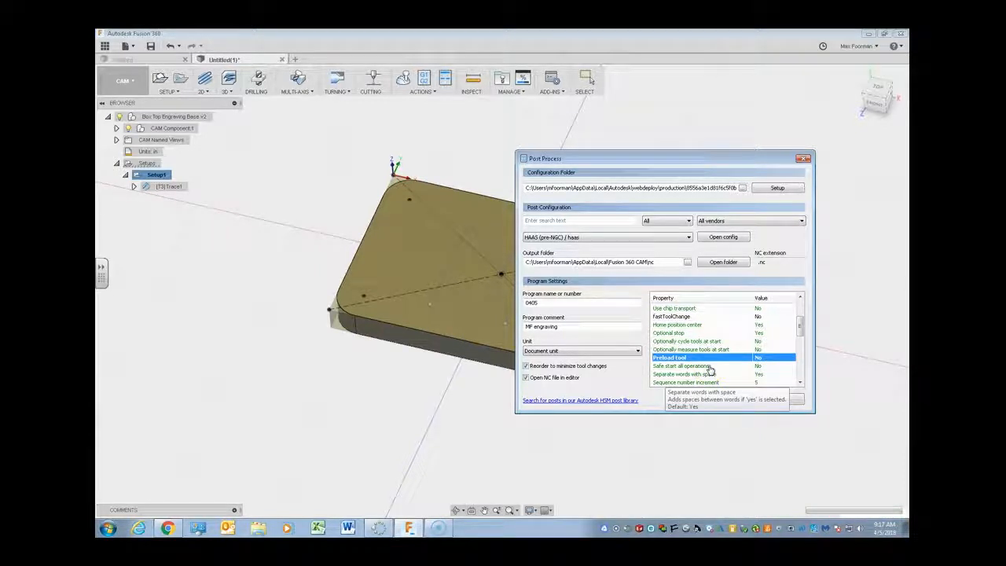
- Set the Safe start all operations property to Yes
click(758, 370)
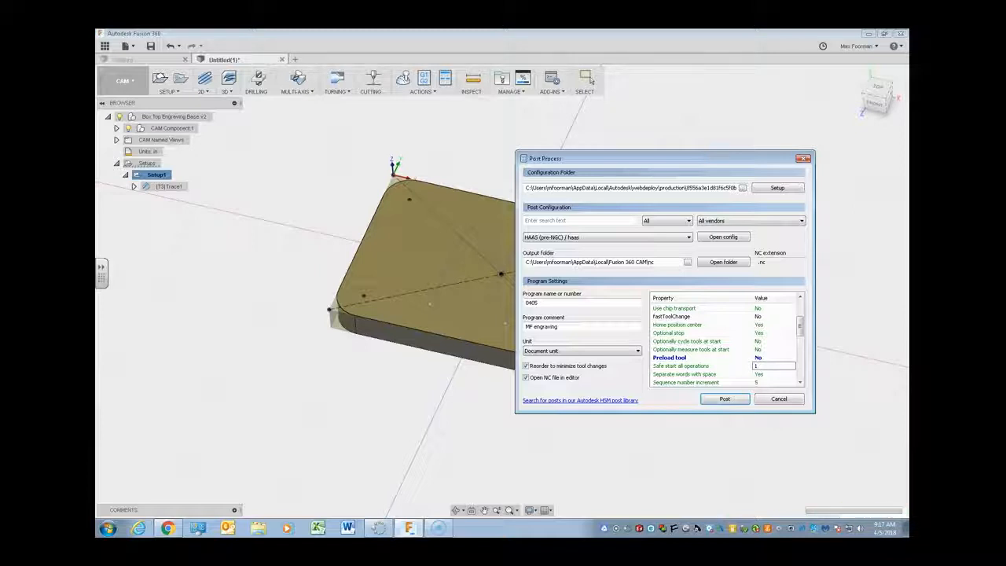
click(774, 366)
click(776, 373)
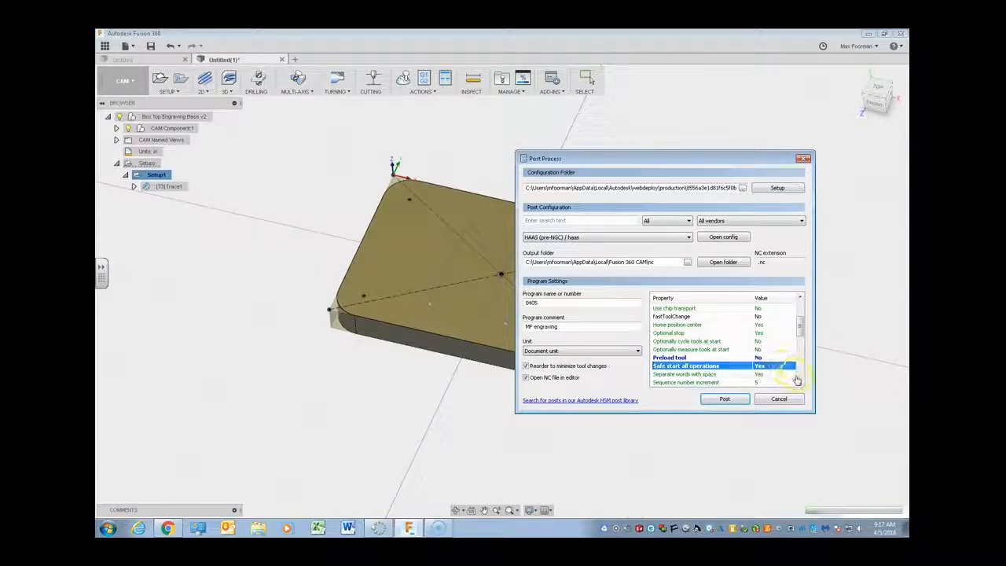
- Enable rapid moves with G0 by setting the Use G0 property to Yes
click(800, 383)
click(801, 383)
click(800, 383)
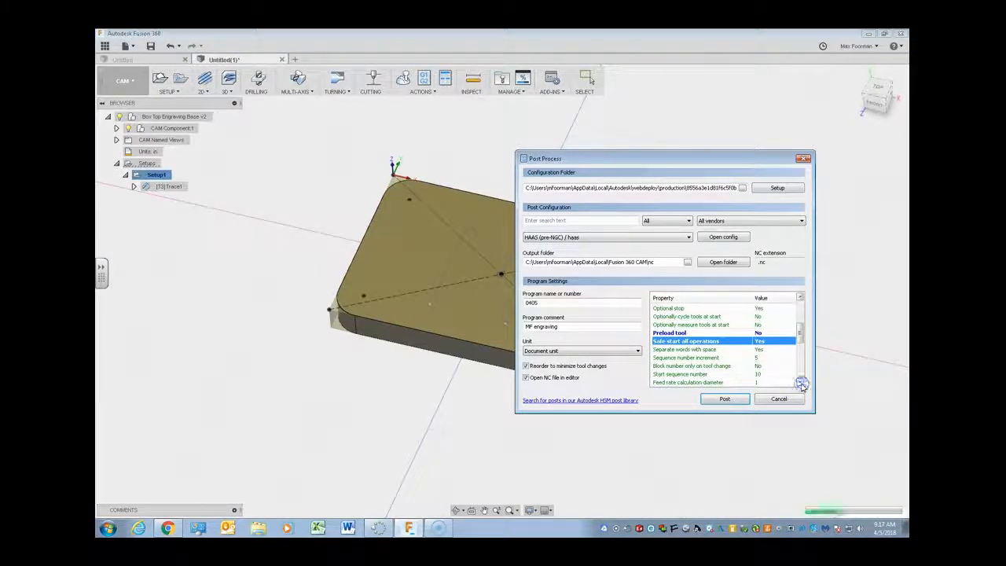
click(800, 384)
click(801, 384)
click(801, 383)
click(801, 383)
click(801, 383)
click(800, 383)
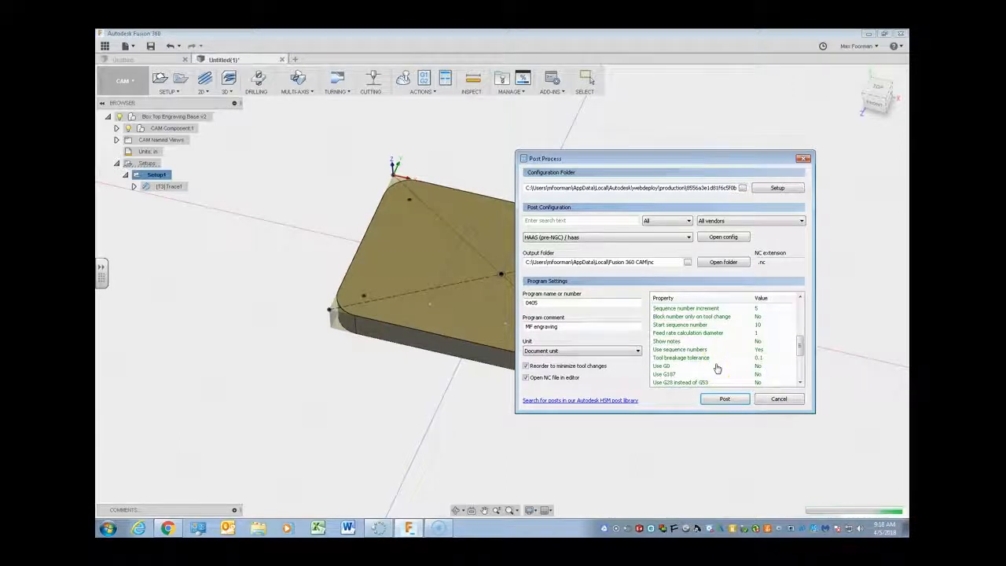
click(757, 367)
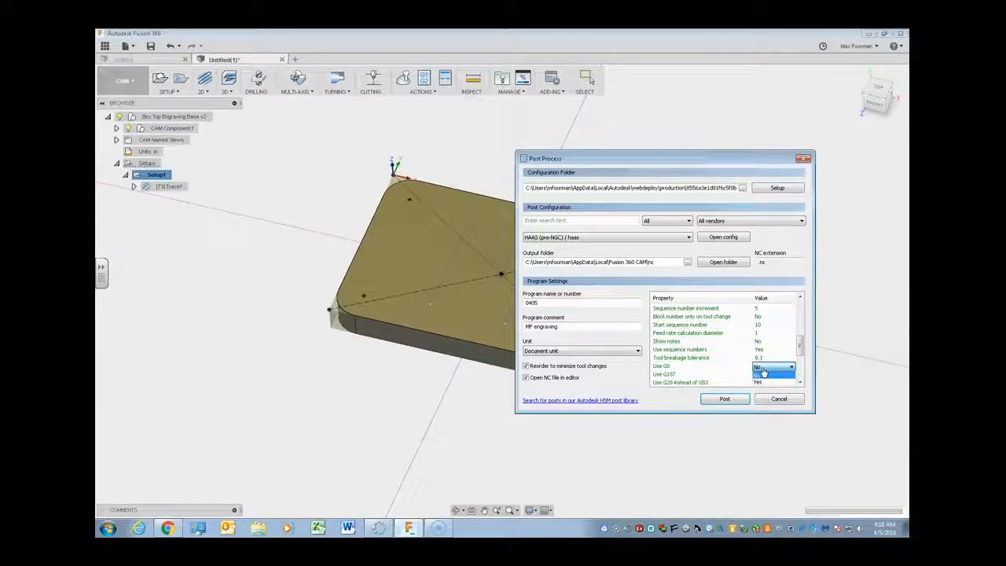
click(766, 384)
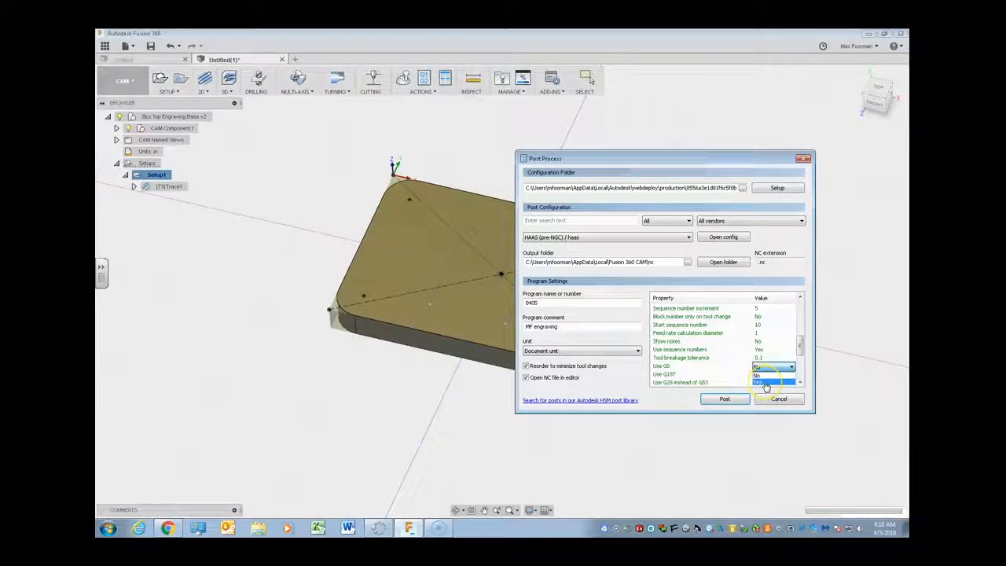
click(766, 383)
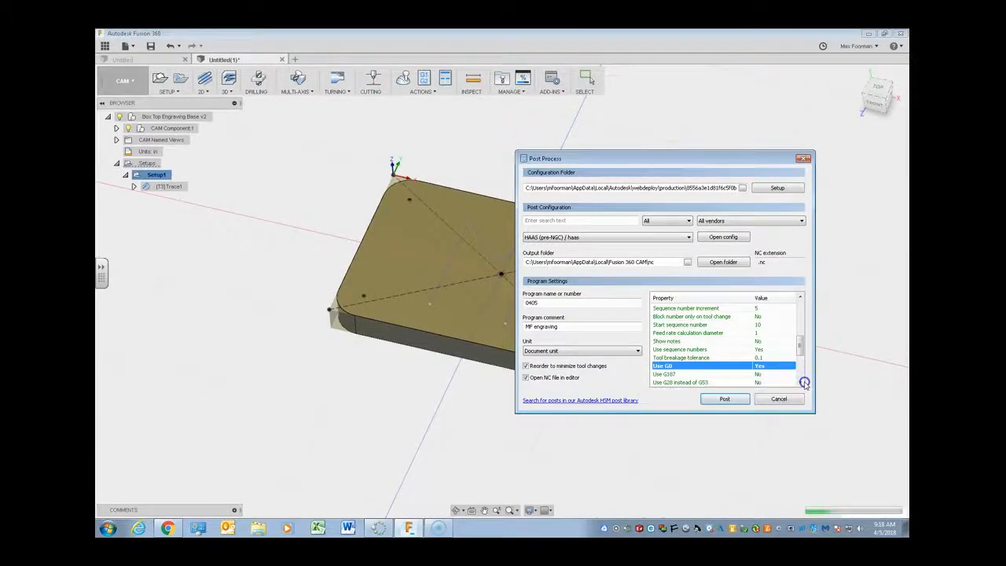
- Set the Use G28 instead of G53 property to Yes
scroll(801, 382, down, 1)
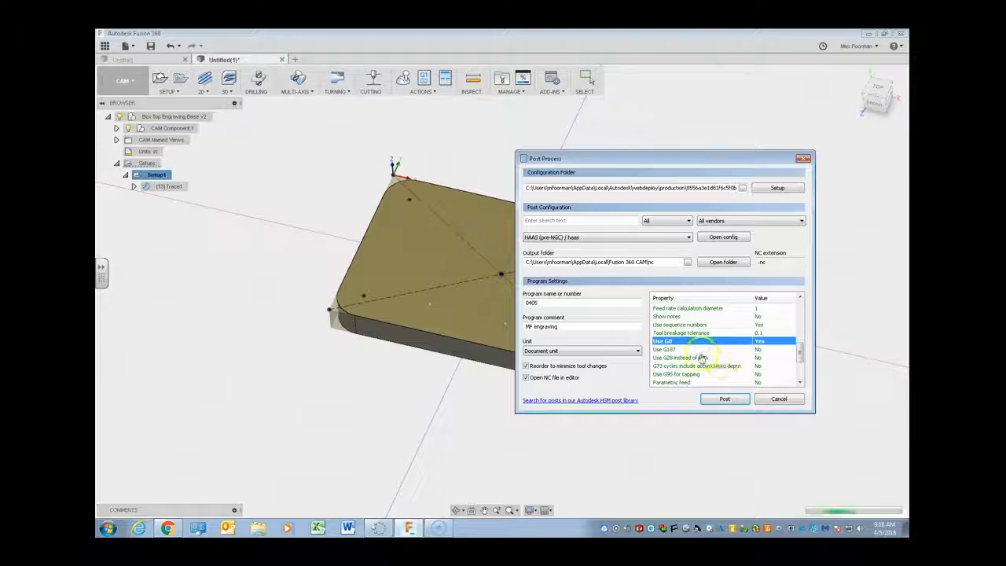
click(760, 360)
click(759, 360)
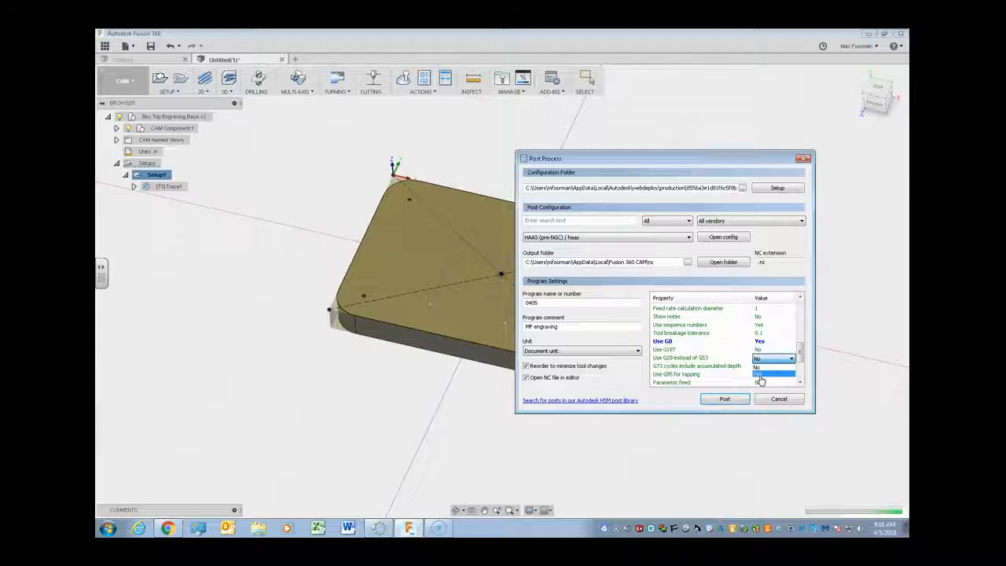
click(759, 375)
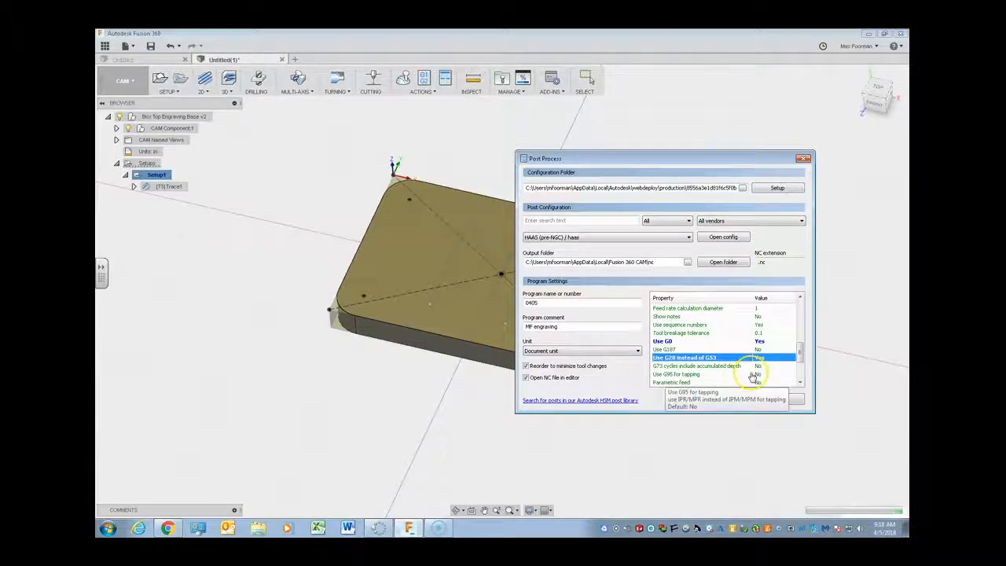
- Review the remaining post properties and run the post process for the setup
scroll(752, 377, down, 3)
scroll(752, 377, up, 3)
click(763, 350)
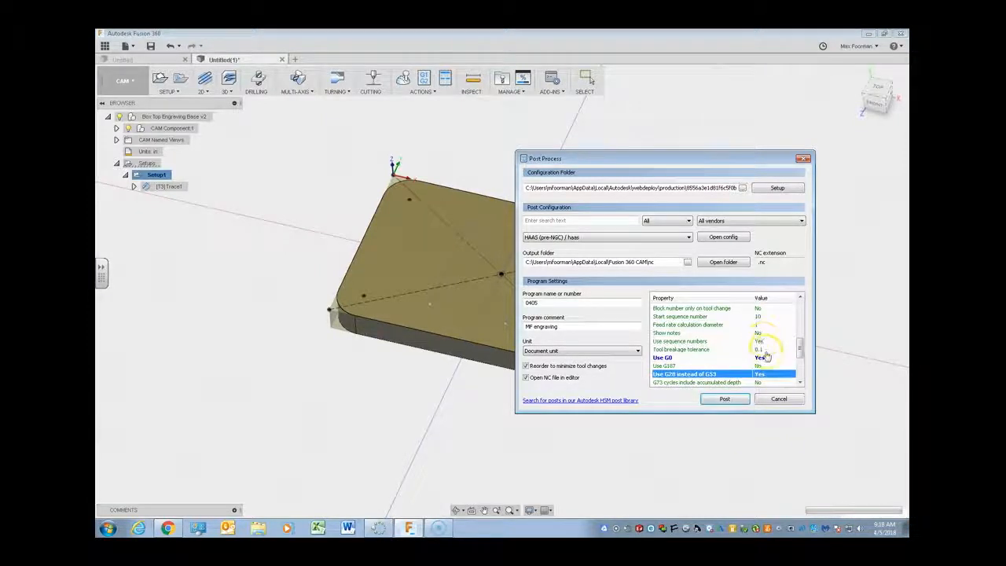
scroll(766, 357, up, 3)
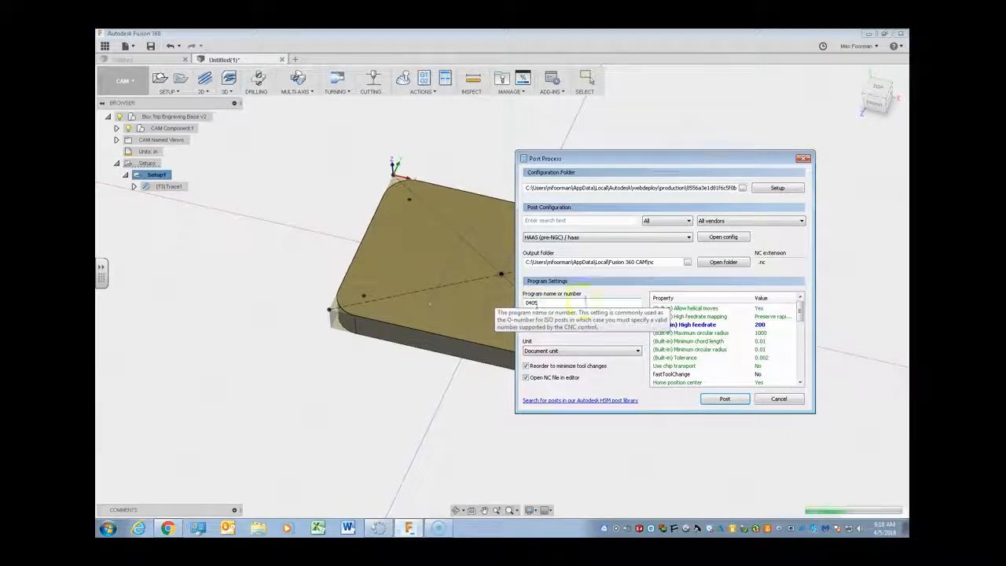
click(725, 399)
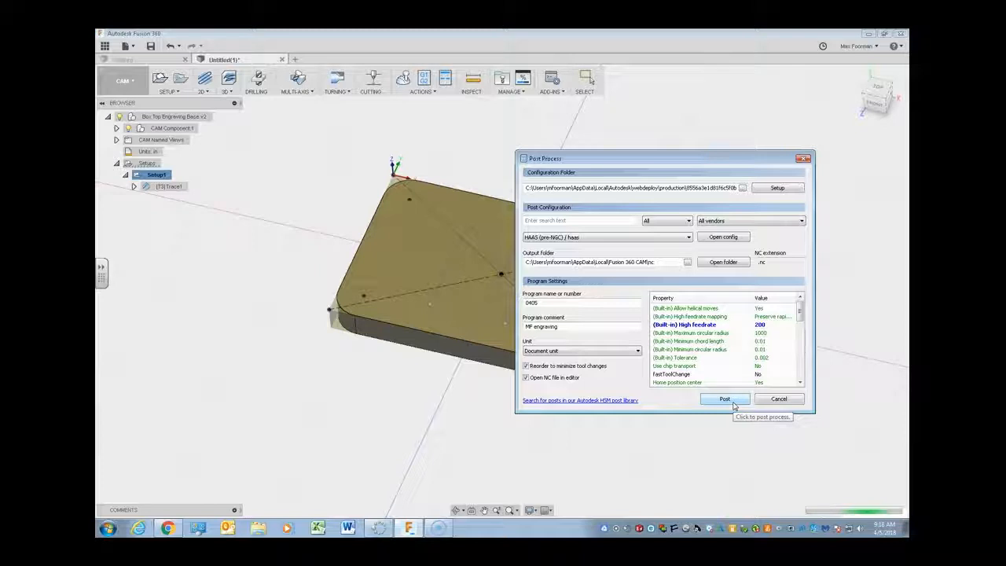
click(724, 399)
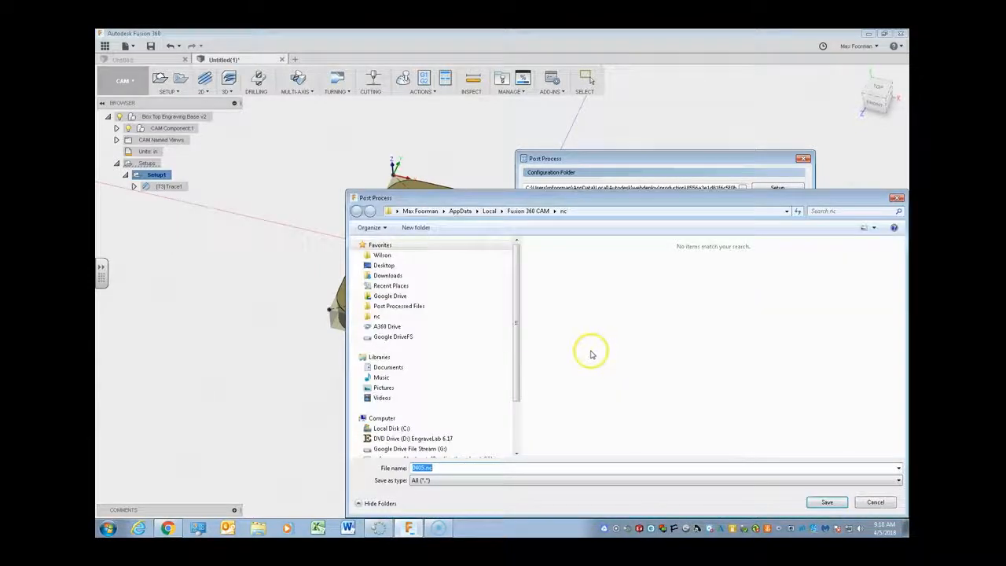
- Save the posted program as 0405.nc on the teachers network drive (H:)
drag(546, 196, 439, 124)
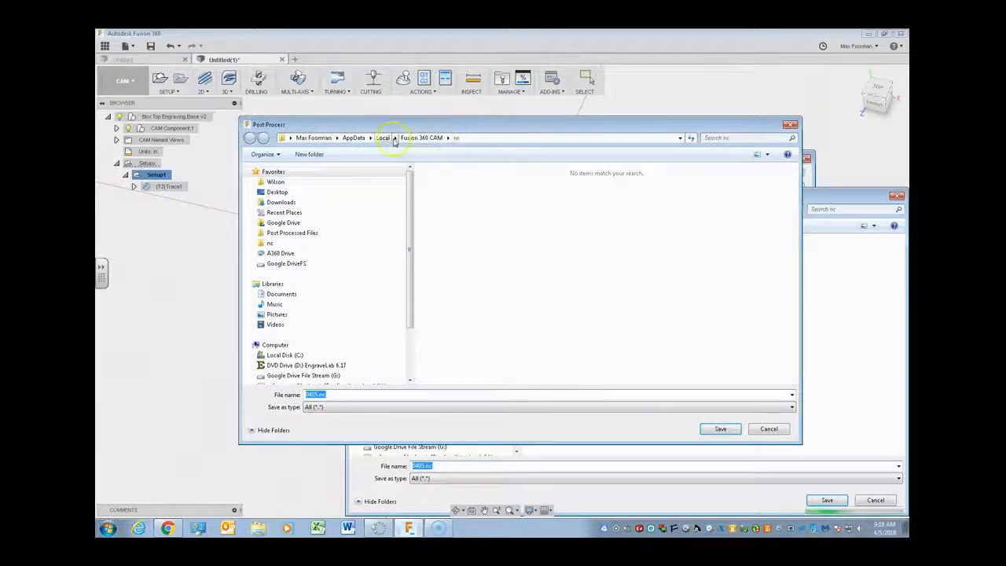
drag(411, 220, 410, 297)
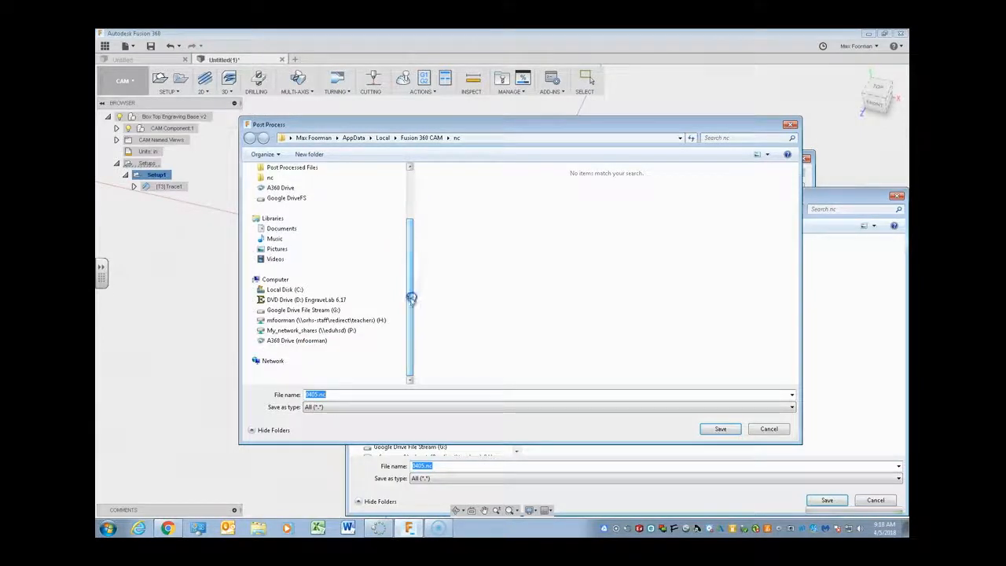
click(365, 320)
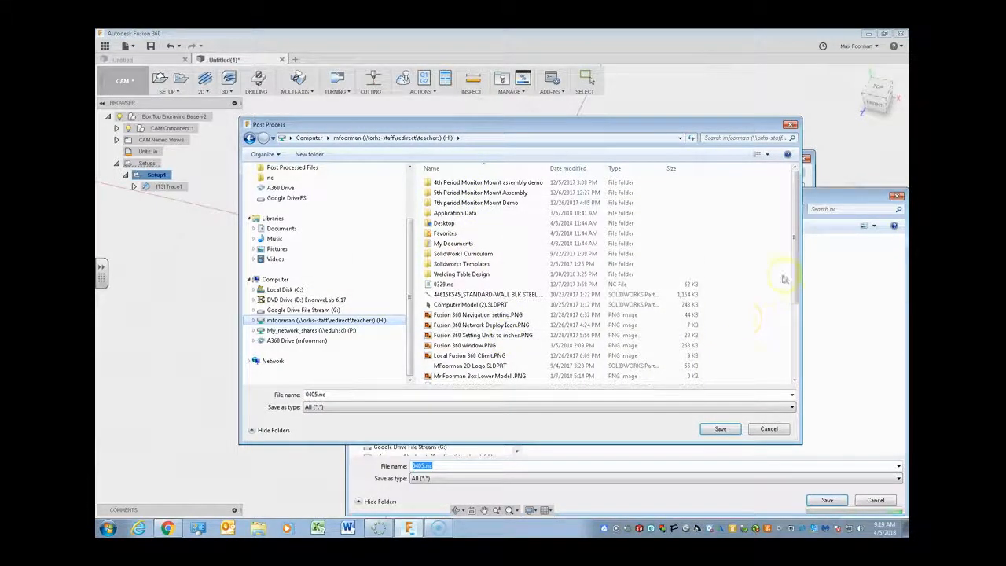
drag(793, 253, 785, 231)
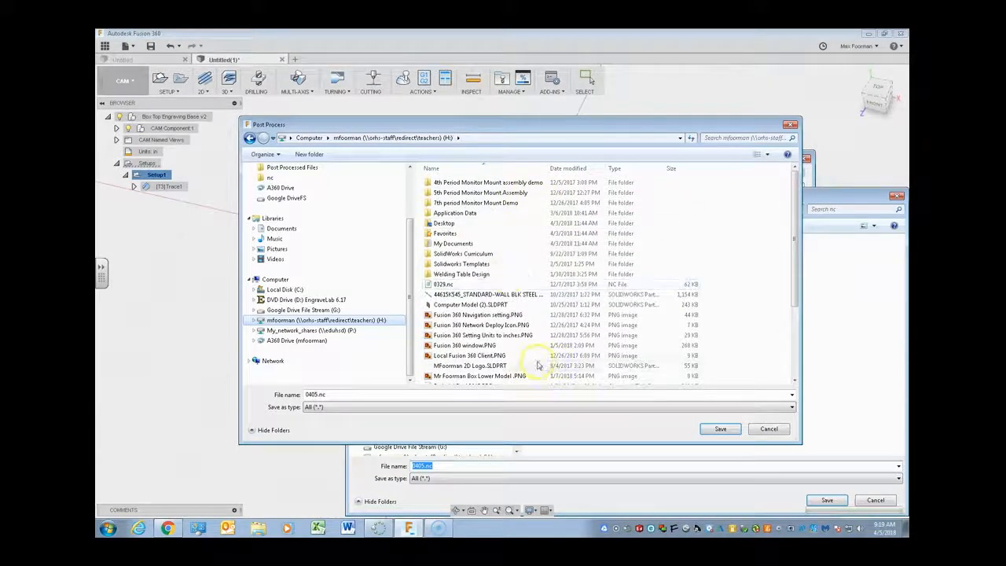
click(727, 432)
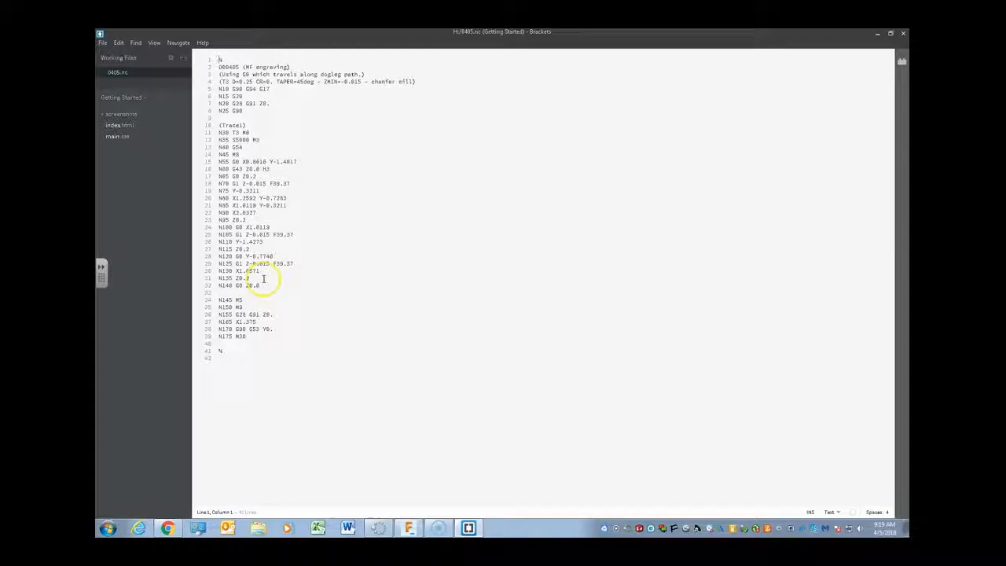
- Save a copy of the posted NC file to Removable Disk (E:) under the name "0405 MF Engrave.nc"
click(103, 44)
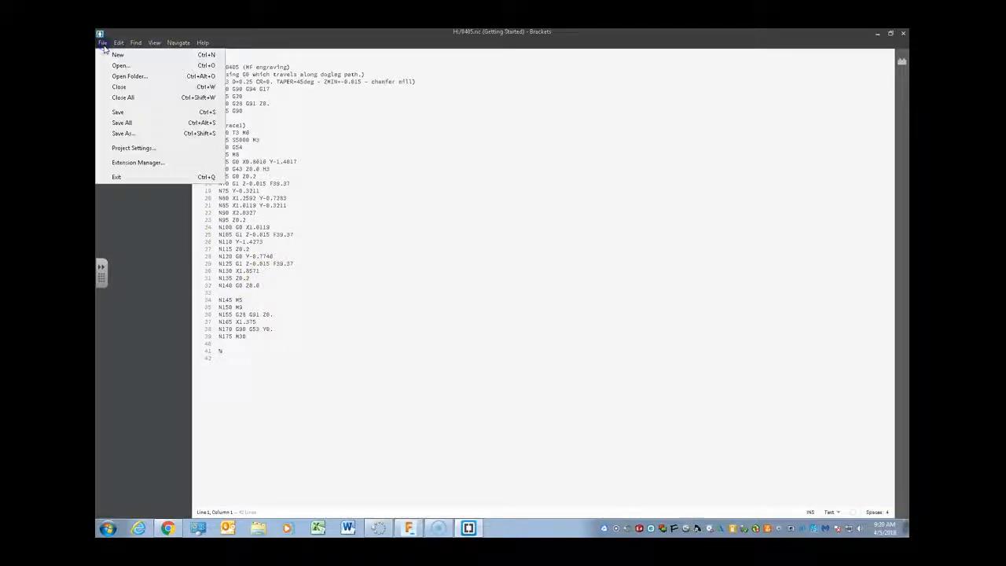
click(127, 135)
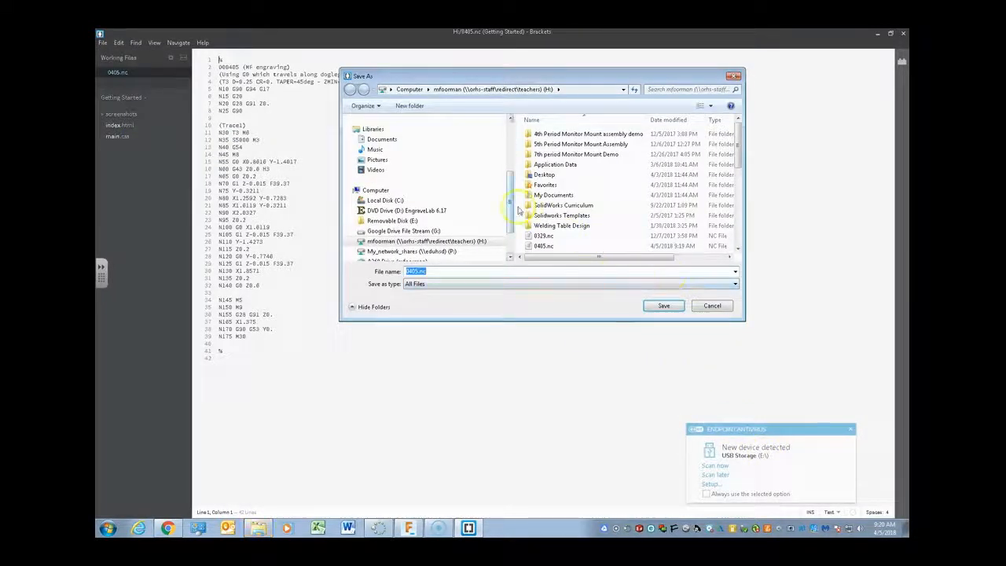
scroll(502, 200, down, 2)
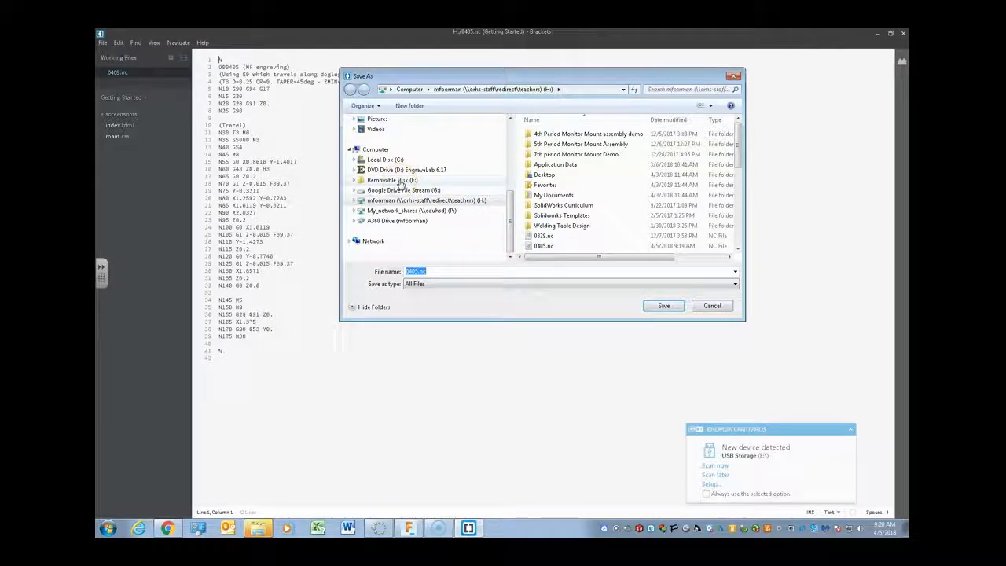
click(401, 182)
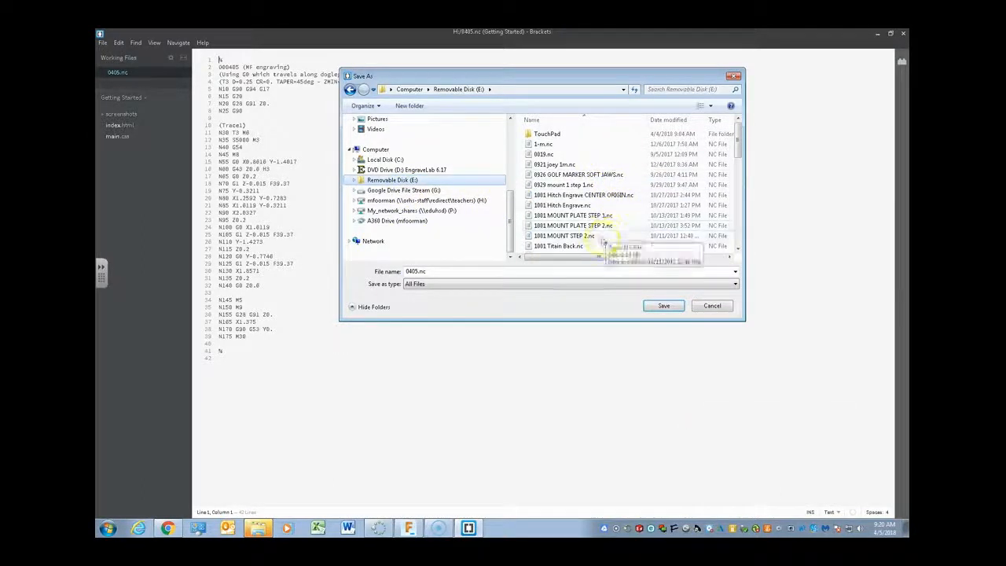
drag(741, 157, 739, 130)
double_click(435, 272)
click(416, 272)
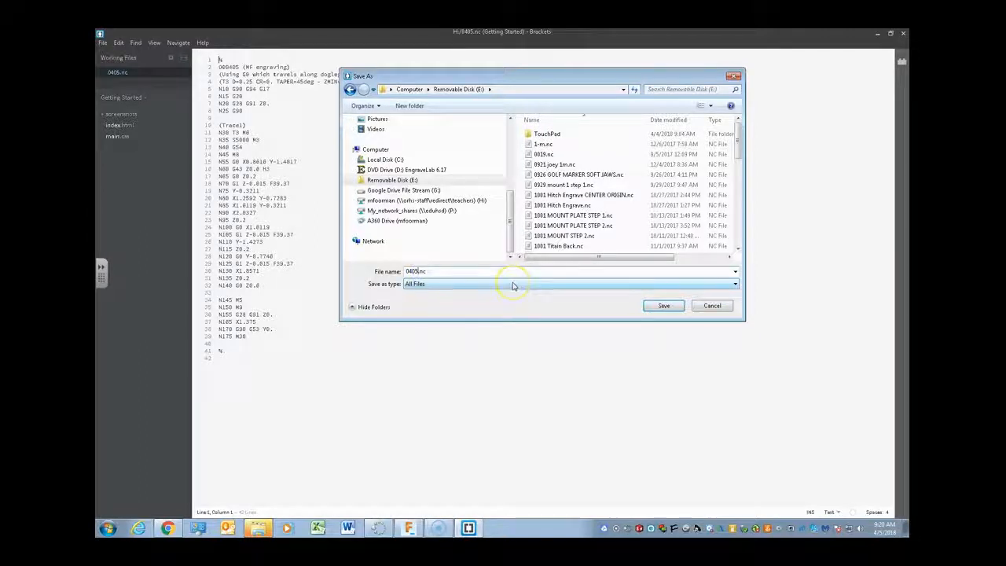
text(MF E)
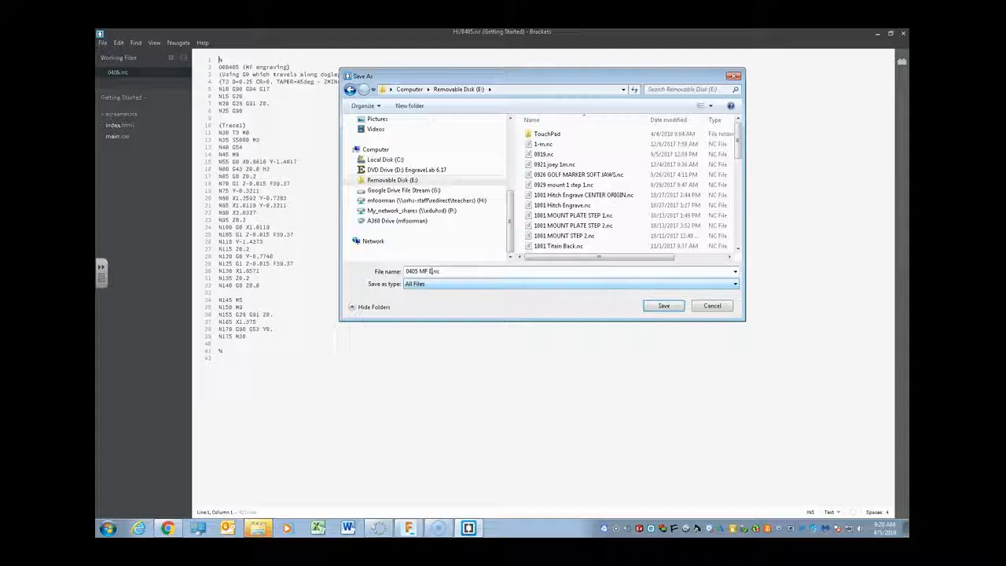
text(ngrave)
click(664, 310)
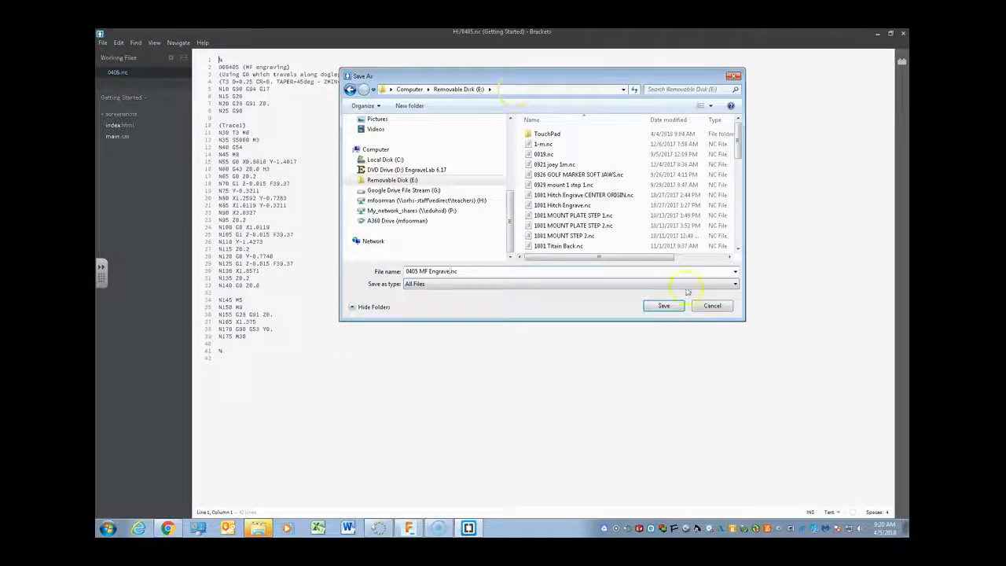
click(677, 308)
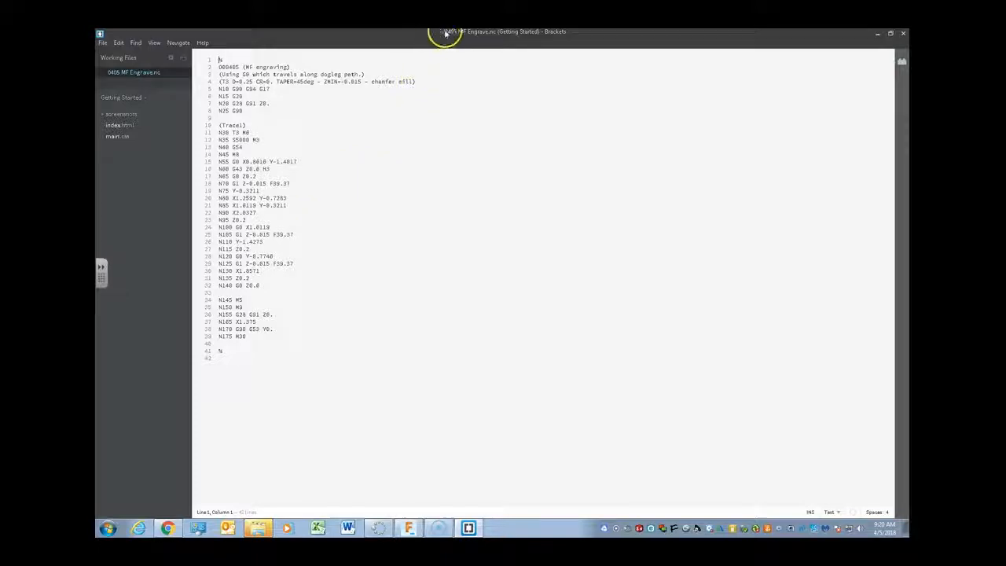
- Close the Brackets editor and continue without scanning Removable Disk (E:)
click(903, 33)
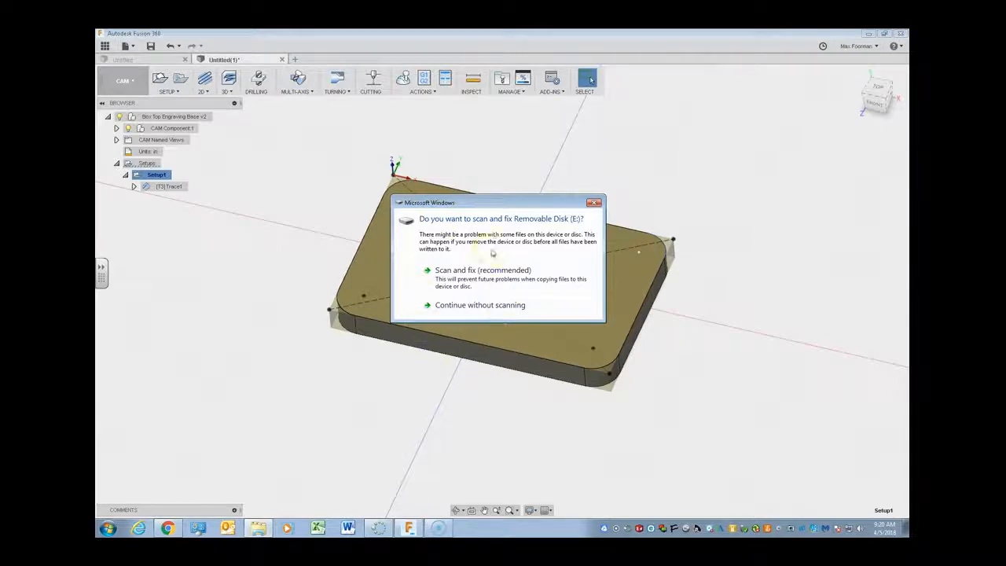
click(480, 306)
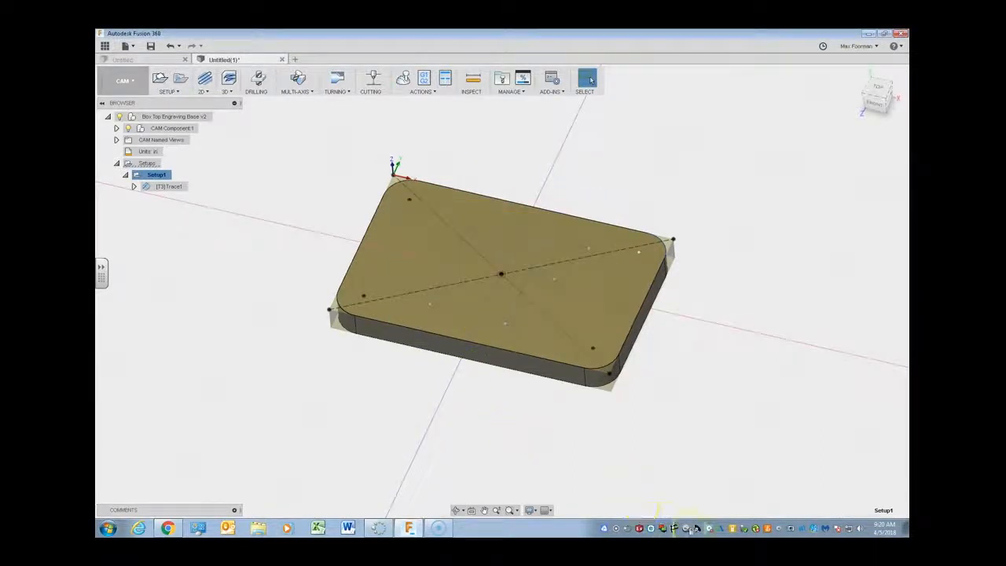
- Safely eject the USB disk, Removable Disk (E:), from the computer
click(753, 528)
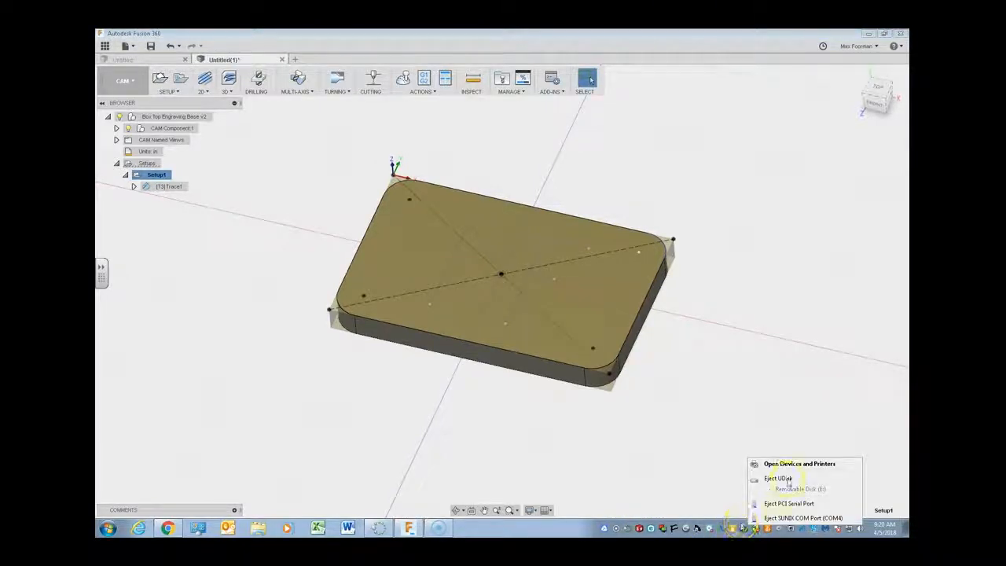
click(782, 481)
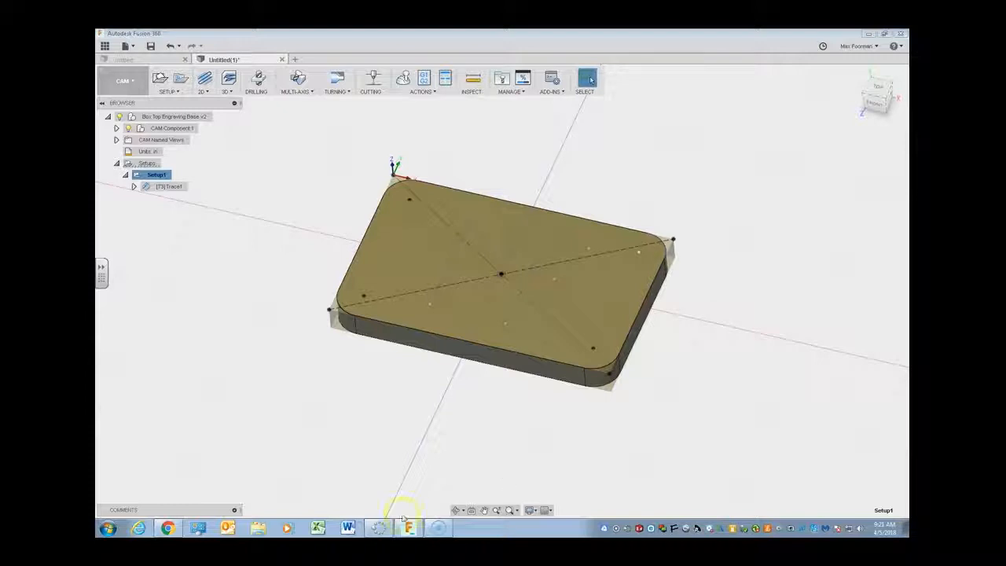
- Examine the setup's work origin and axis directions at the stock corner from above and from the side, relative to the box top
shift+middle_drag(561, 314, 618, 323)
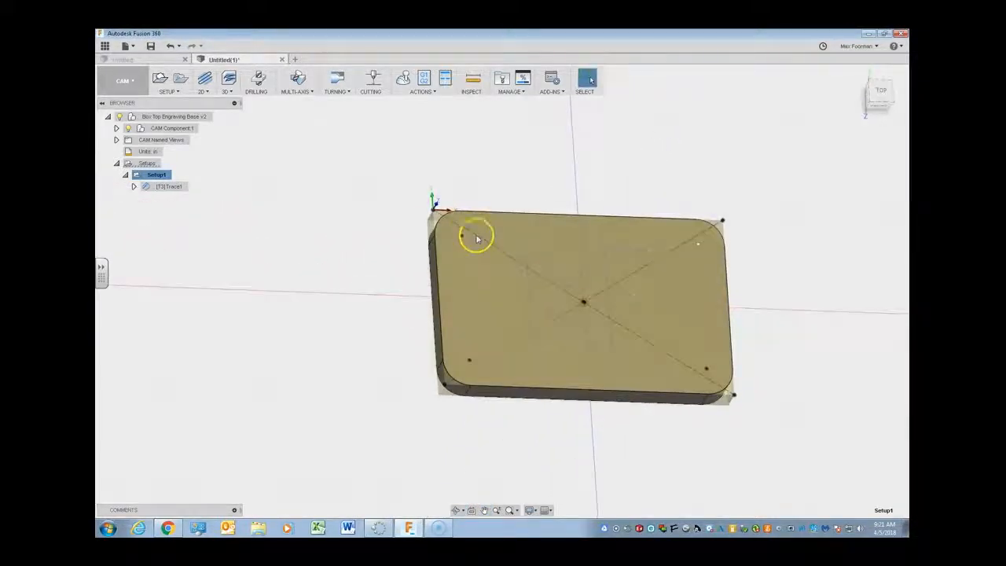
scroll(441, 216, up, 4)
scroll(444, 219, down, 4)
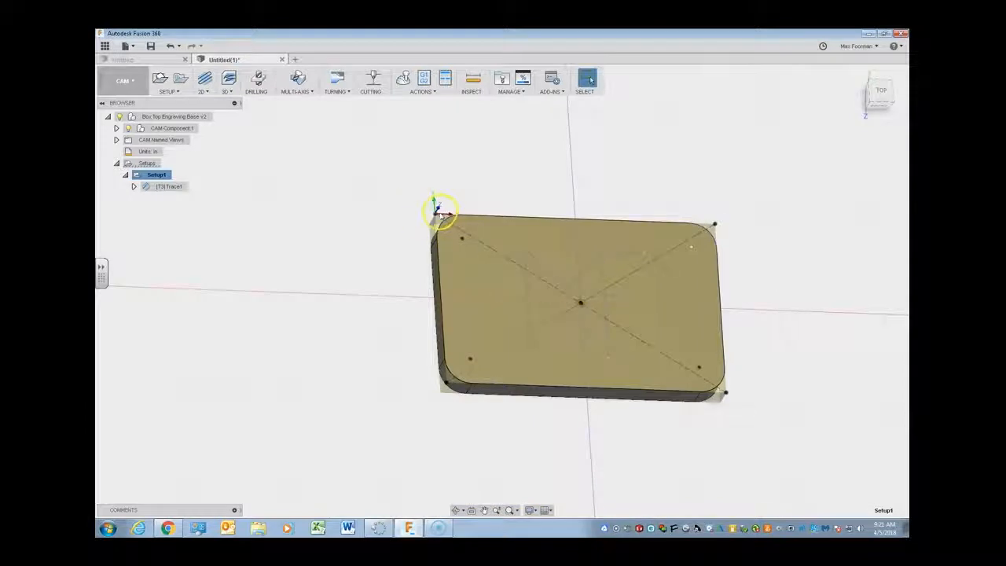
shift+middle_drag(442, 224, 457, 184)
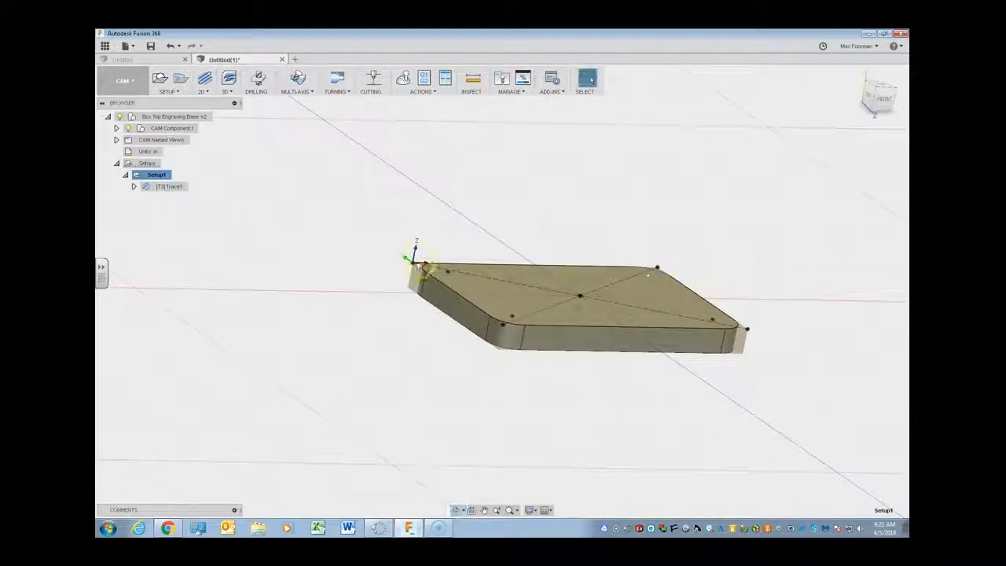
shift+middle_drag(814, 132, 789, 199)
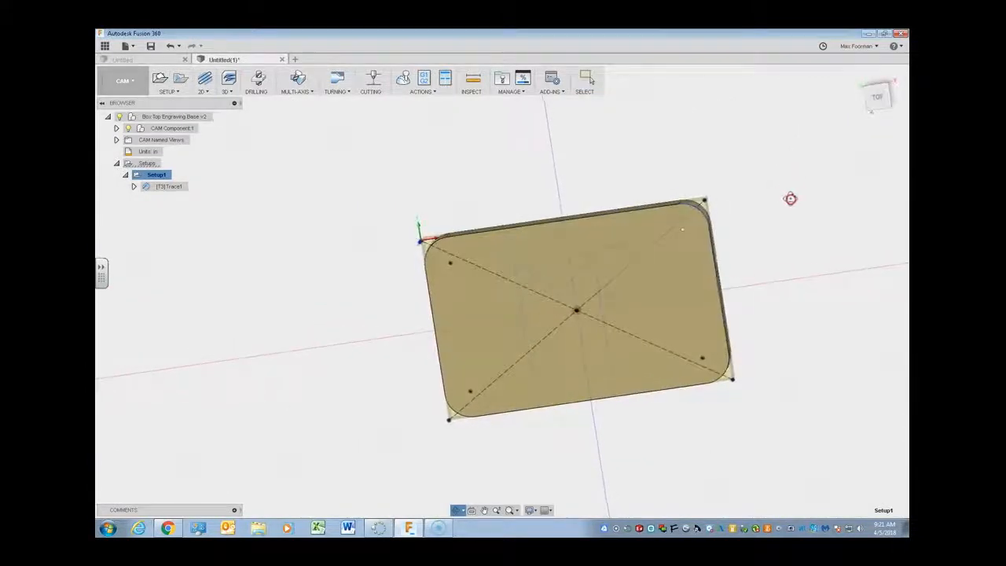
click(877, 97)
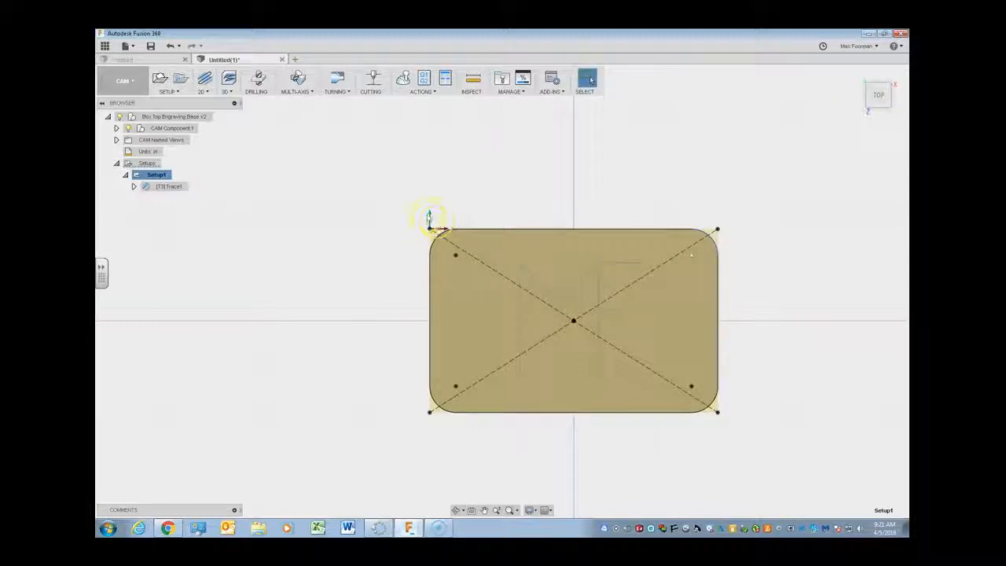
shift+middle_drag(486, 313, 384, 289)
scroll(384, 289, up, 5)
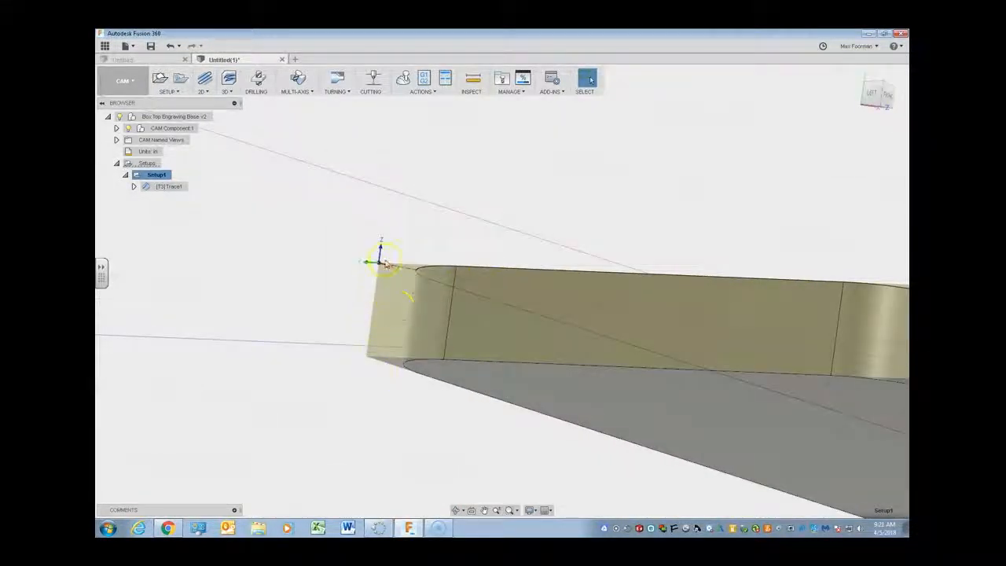
shift+middle_drag(584, 281, 590, 318)
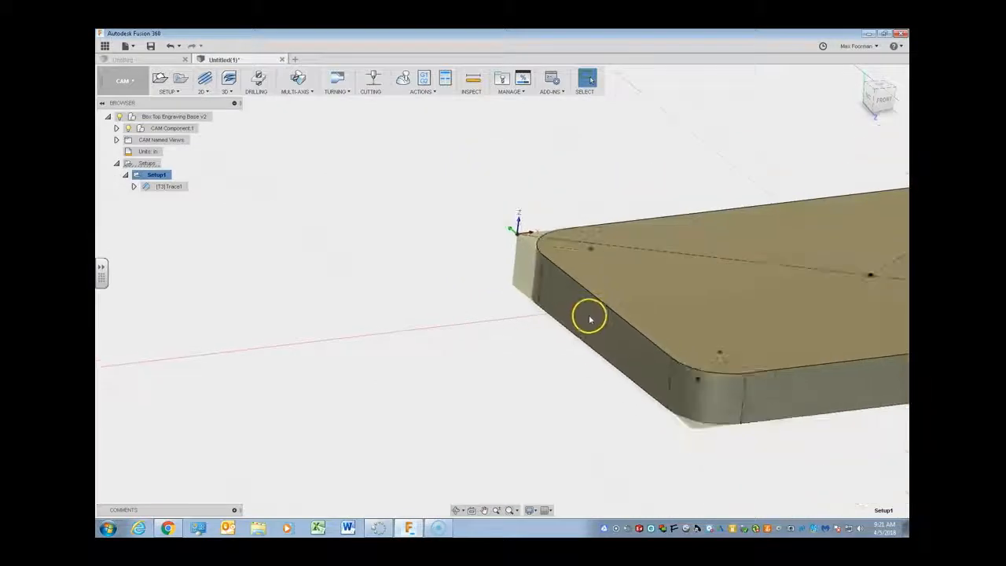
scroll(592, 319, down, 5)
scroll(791, 312, up, 3)
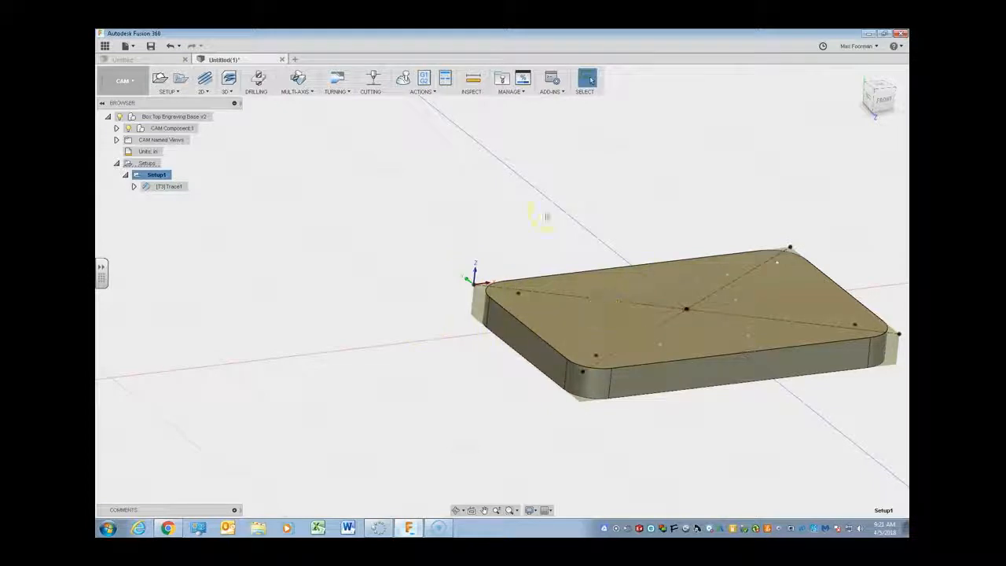
scroll(712, 343, down, 3)
scroll(739, 330, up, 3)
scroll(752, 323, down, 2)
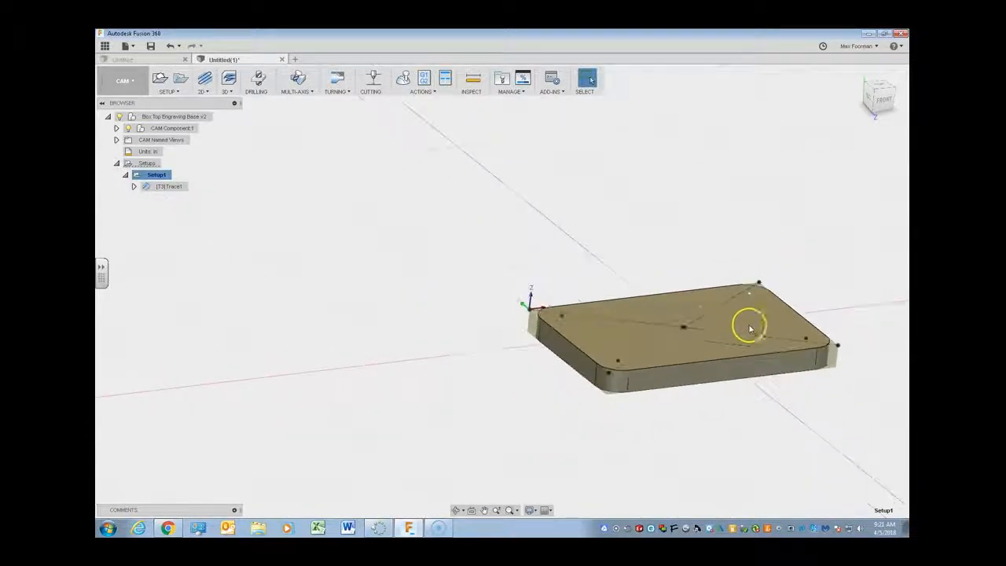
shift+middle_drag(763, 307, 750, 352)
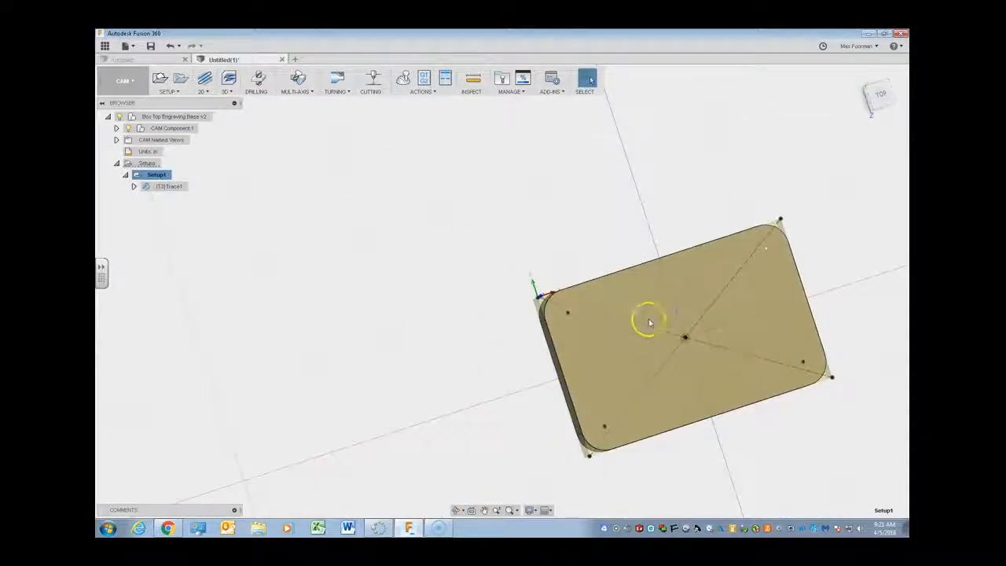